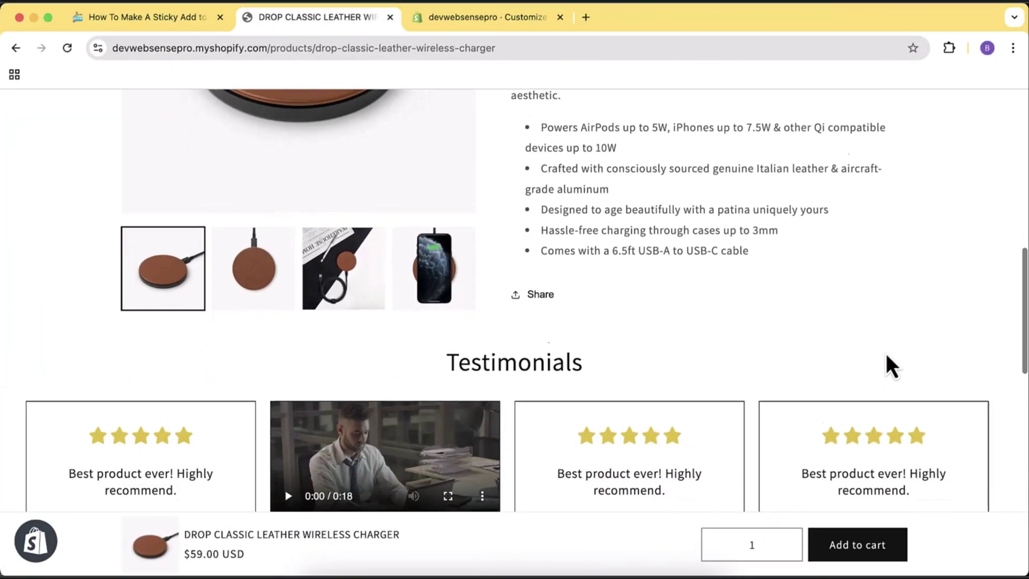
# Scroll the charger product page up and down to check the sticky Add to cart bar
pyautogui.scroll(-6, 886, 355)
pyautogui.scroll(8, 887, 356)
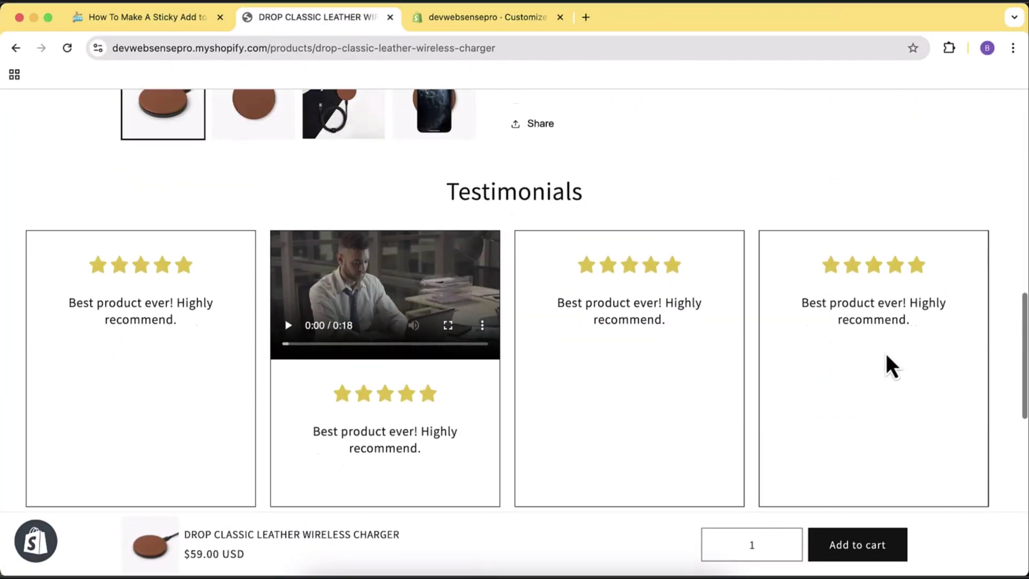
pyautogui.scroll(6, 886, 364)
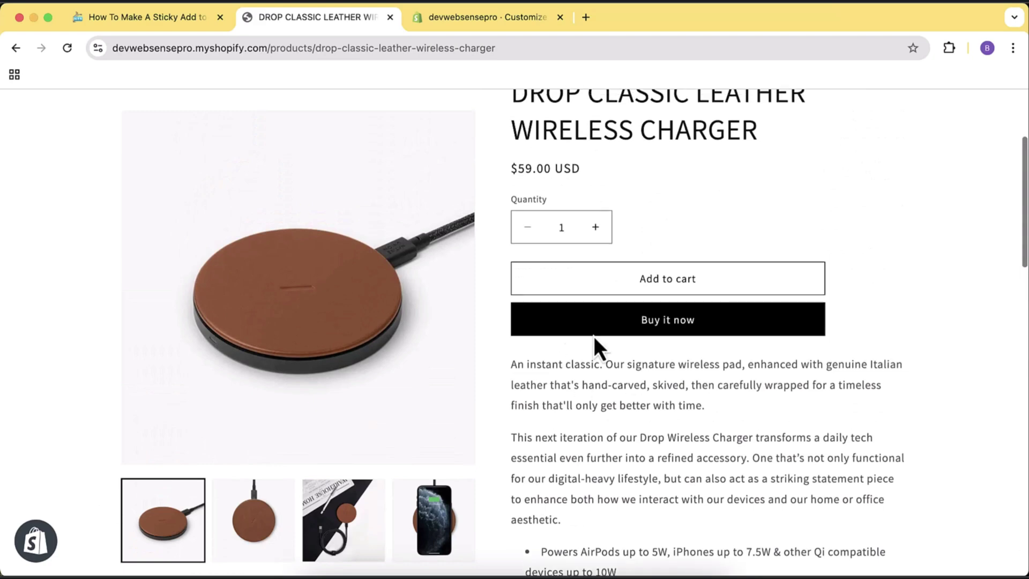
pyautogui.scroll(-8, 903, 262)
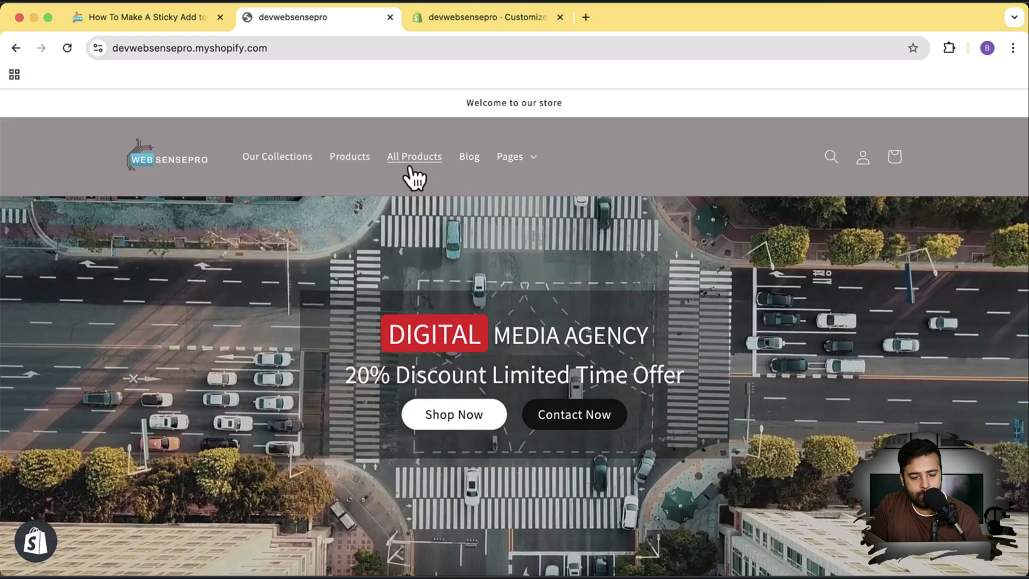
# Open the wireless charger from All Products and scroll to check its sticky bar
pyautogui.click(410, 168)
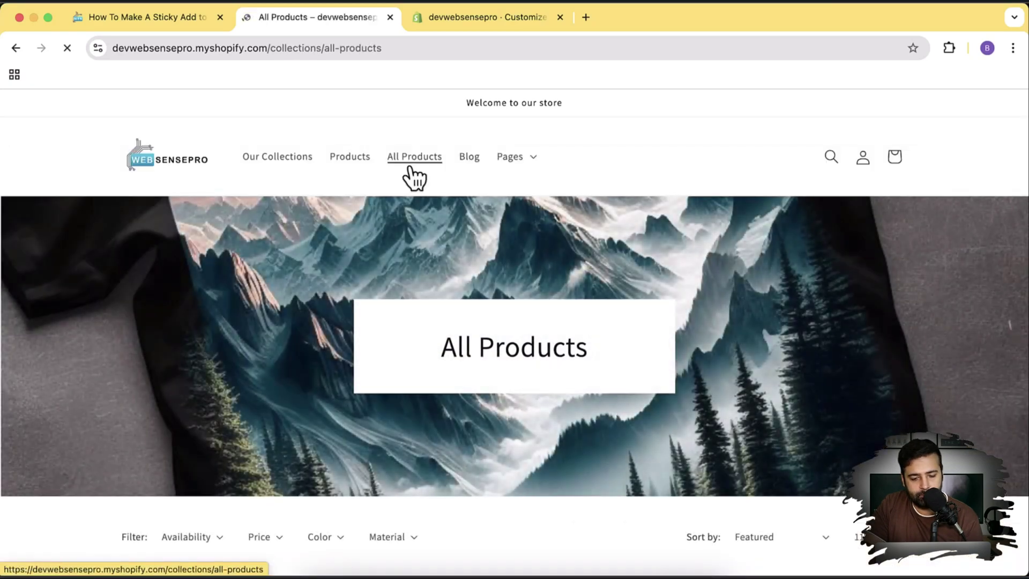
pyautogui.scroll(-7, 601, 262)
pyautogui.scroll(-2, 605, 263)
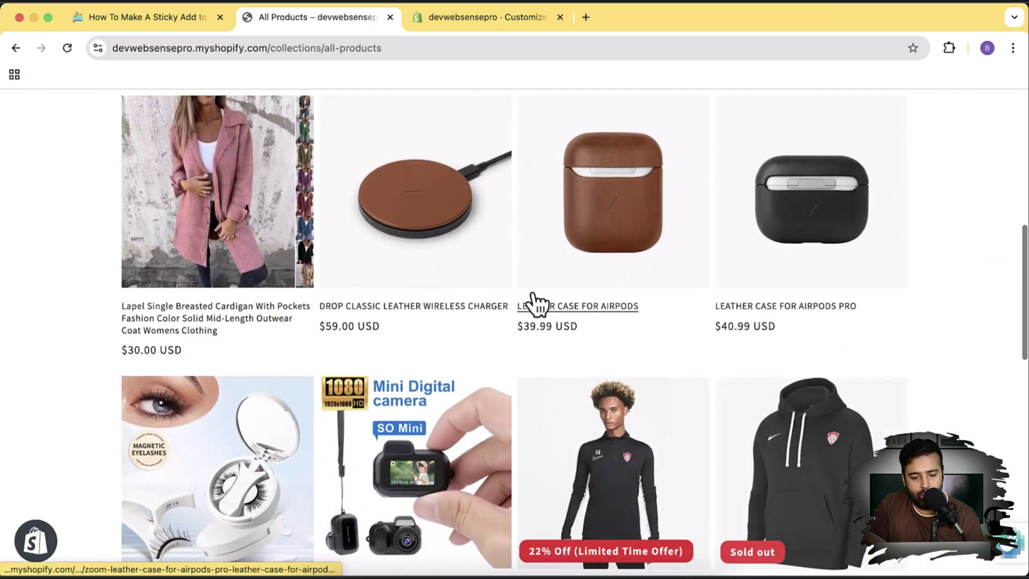
pyautogui.click(422, 202)
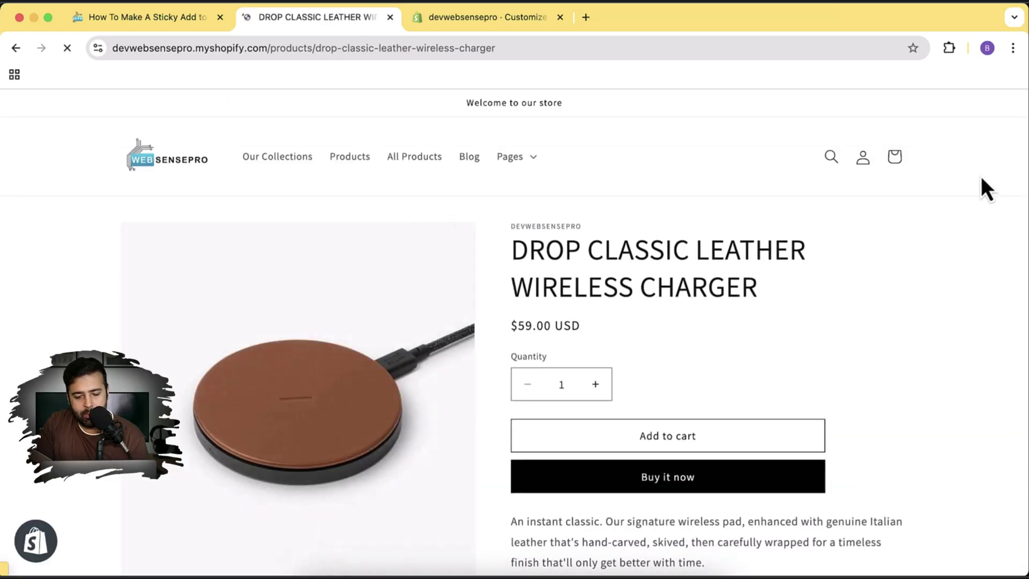
pyautogui.scroll(-8, 923, 173)
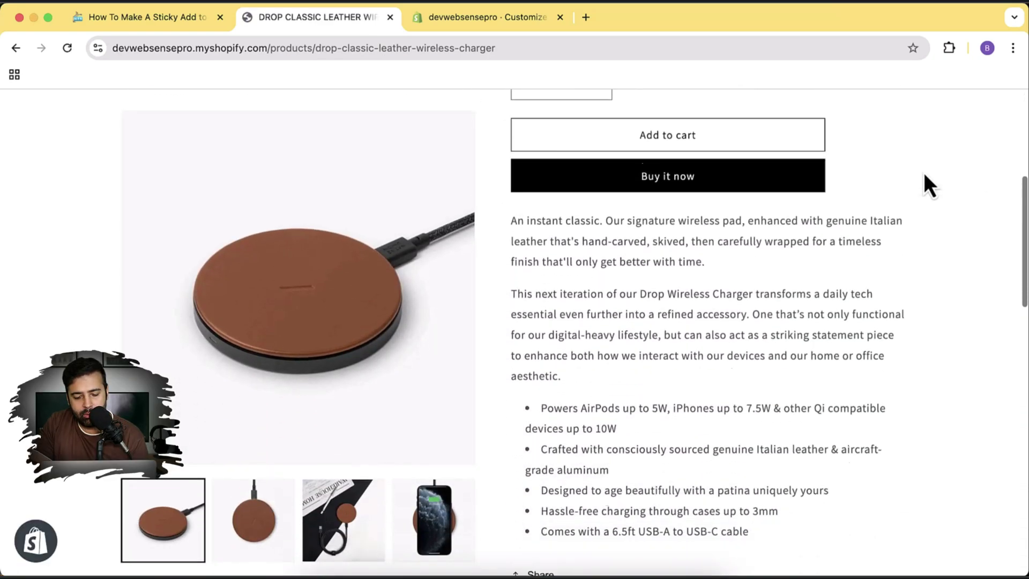
pyautogui.scroll(-1, 923, 171)
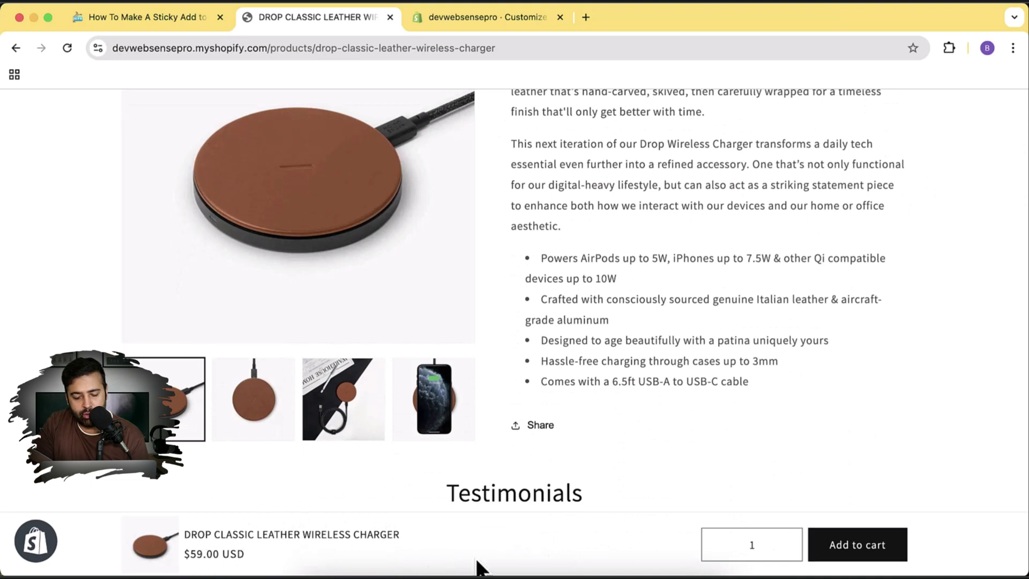
pyautogui.scroll(-8, 887, 356)
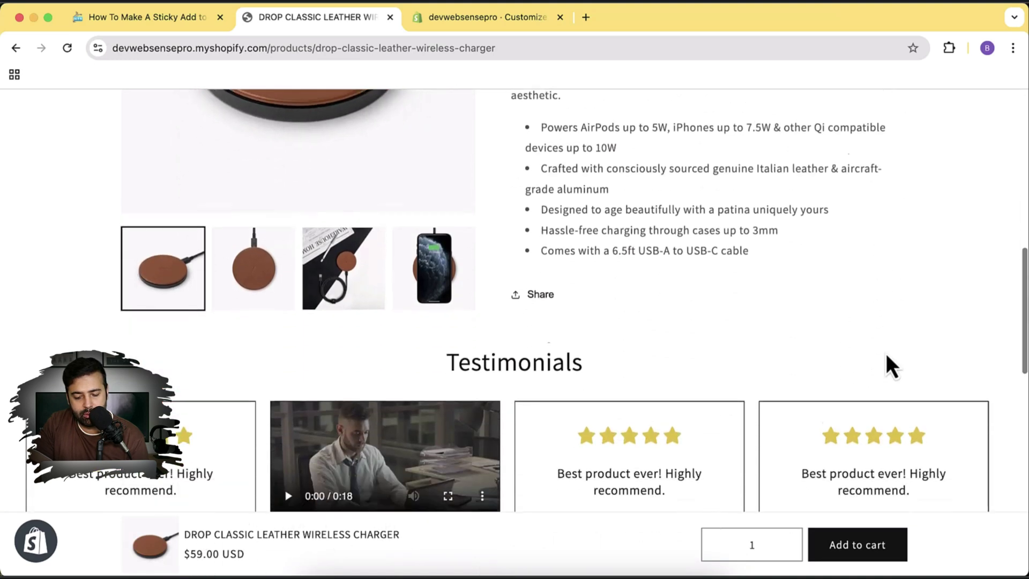
pyautogui.scroll(7, 887, 356)
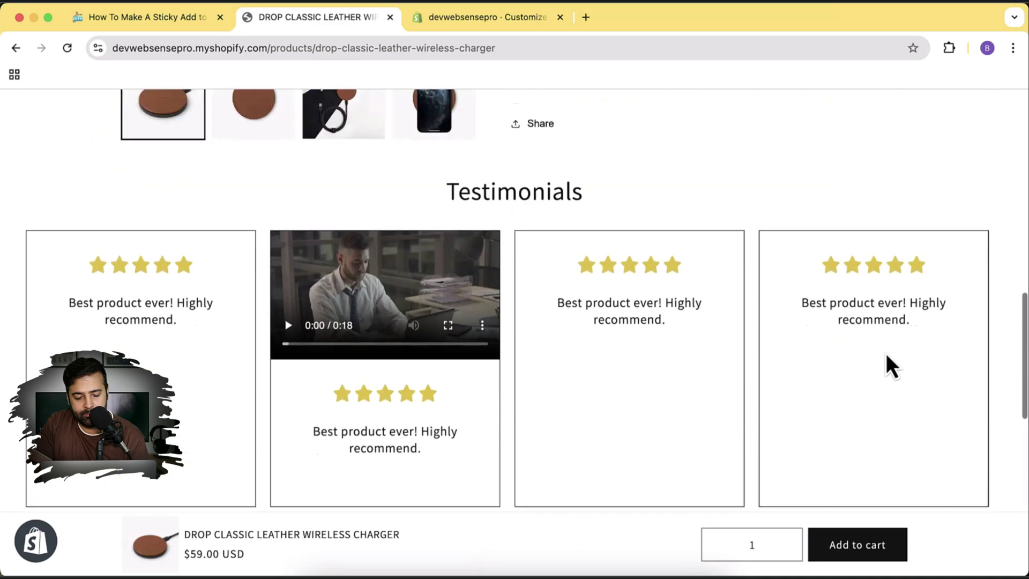
pyautogui.scroll(7, 887, 355)
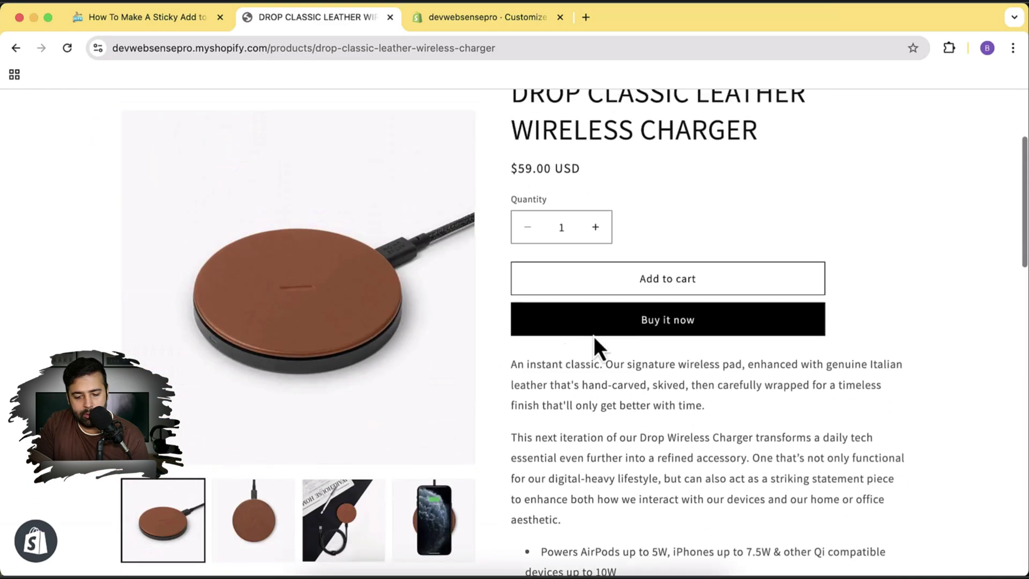
pyautogui.scroll(-10, 905, 263)
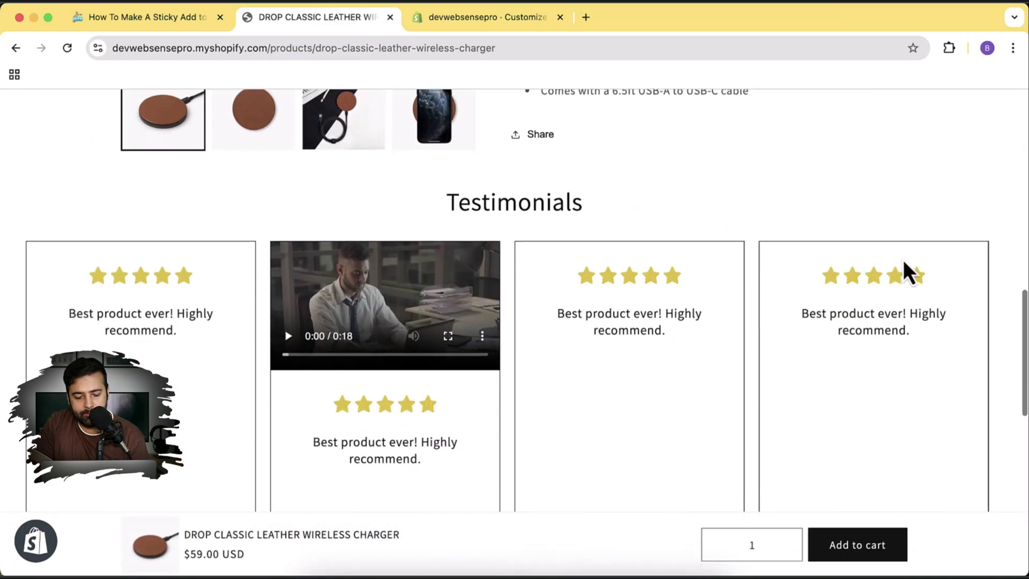
pyautogui.scroll(9, 905, 262)
pyautogui.scroll(-2, 903, 268)
pyautogui.scroll(9, 902, 268)
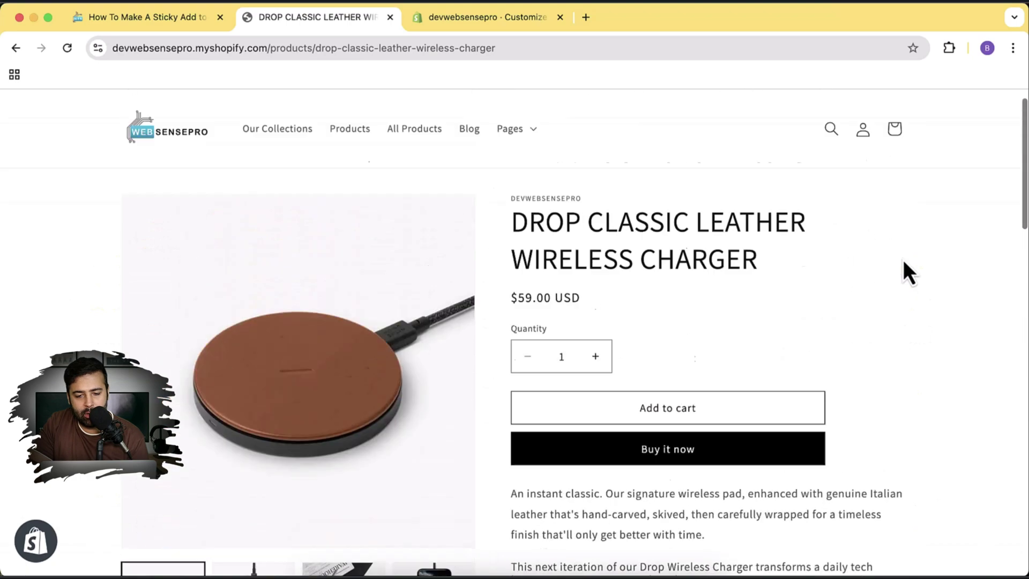
# Return to the All Products collection and browse the product grid
pyautogui.click(420, 158)
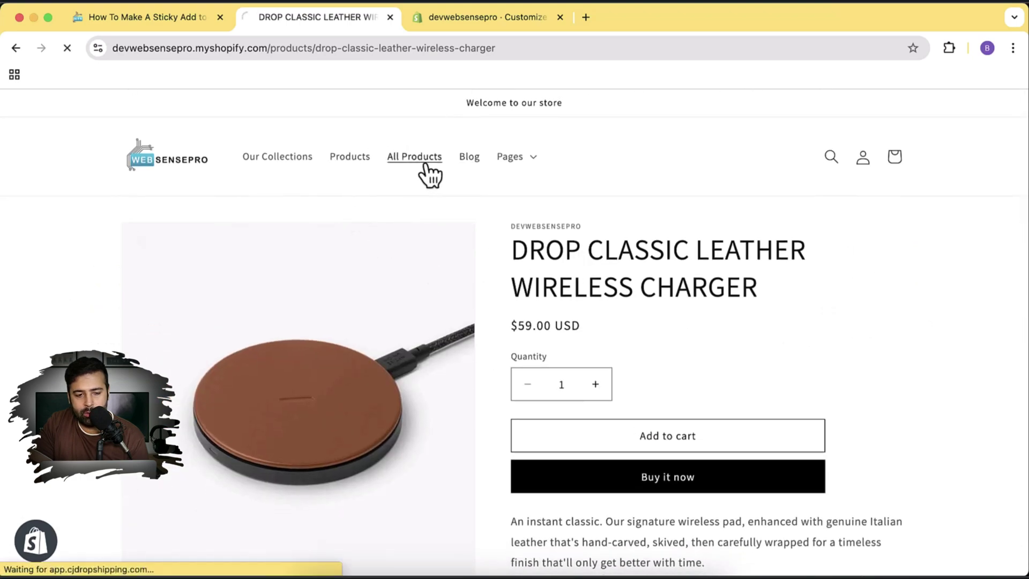
pyautogui.scroll(-10, 827, 245)
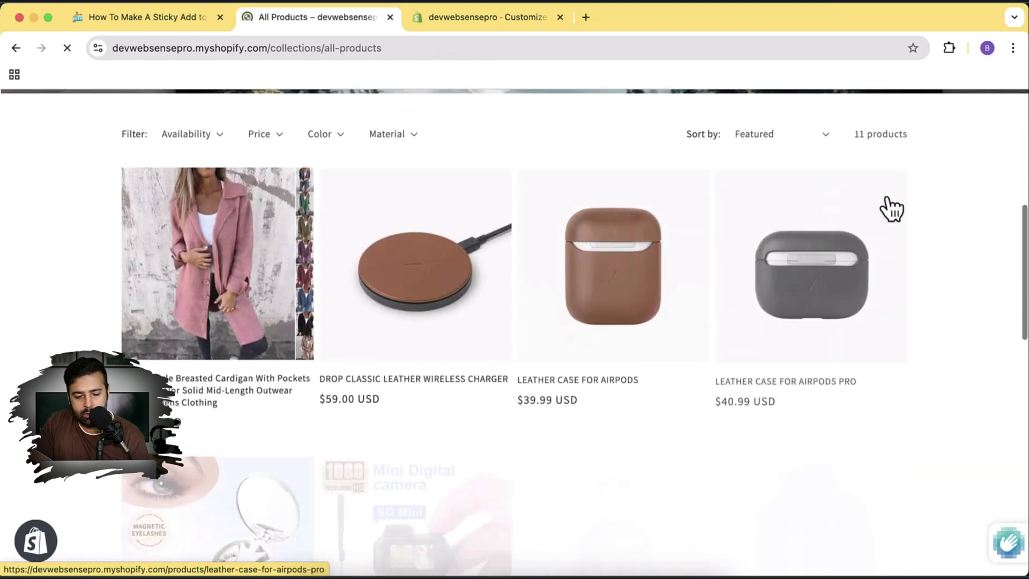
pyautogui.scroll(-1, 502, 308)
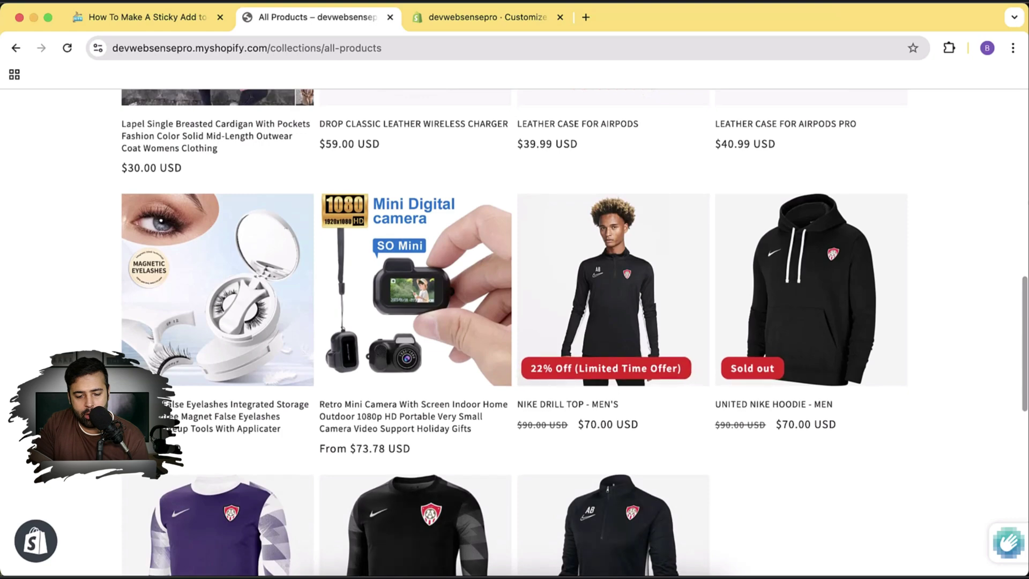
pyautogui.scroll(5, 502, 308)
# Open the cardigan and check its sticky bar variant list ($30.00), keeping Black / 3XL selected
pyautogui.click(185, 360)
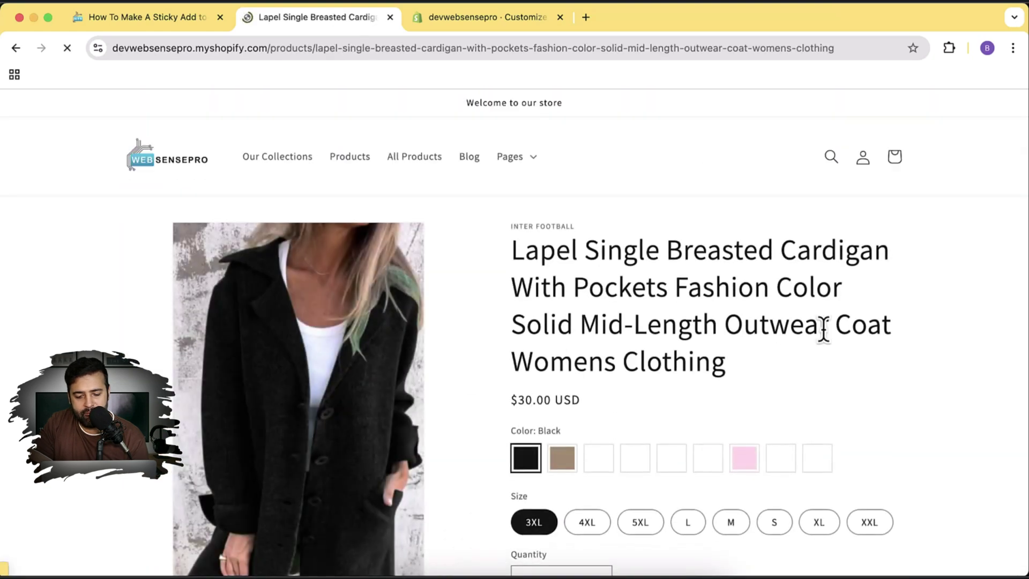
pyautogui.scroll(-8, 950, 208)
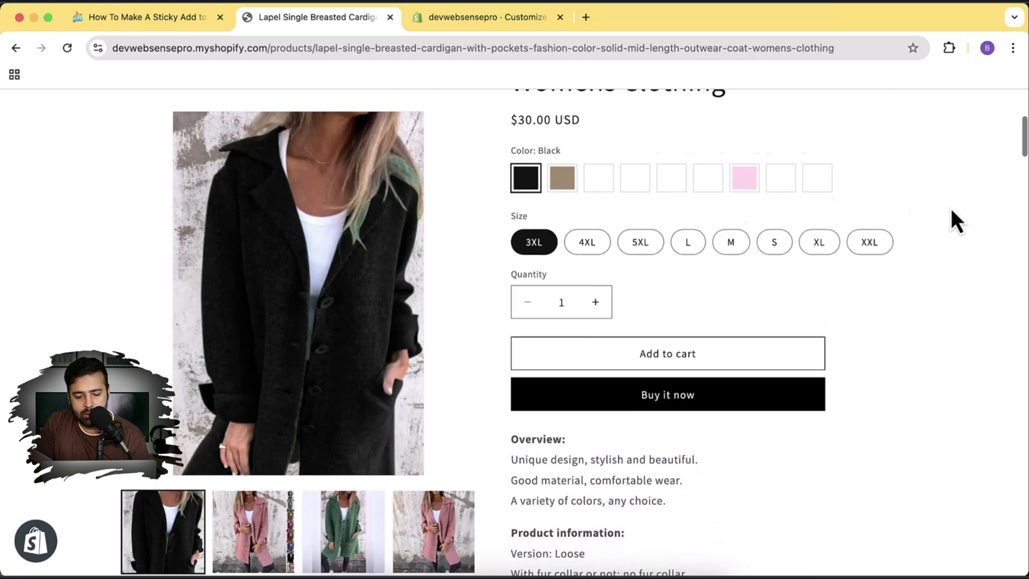
pyautogui.scroll(-9, 952, 210)
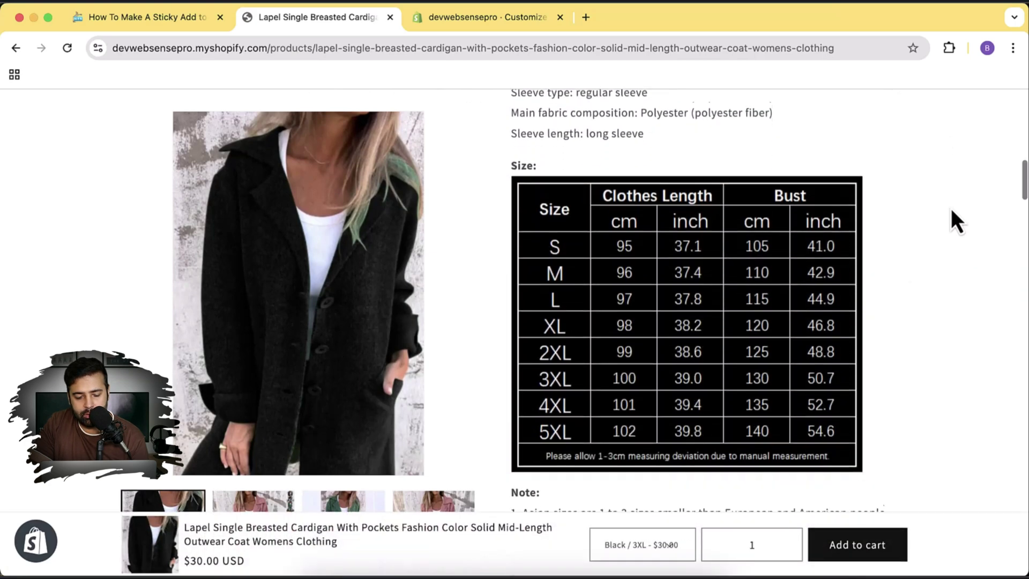
pyautogui.click(661, 545)
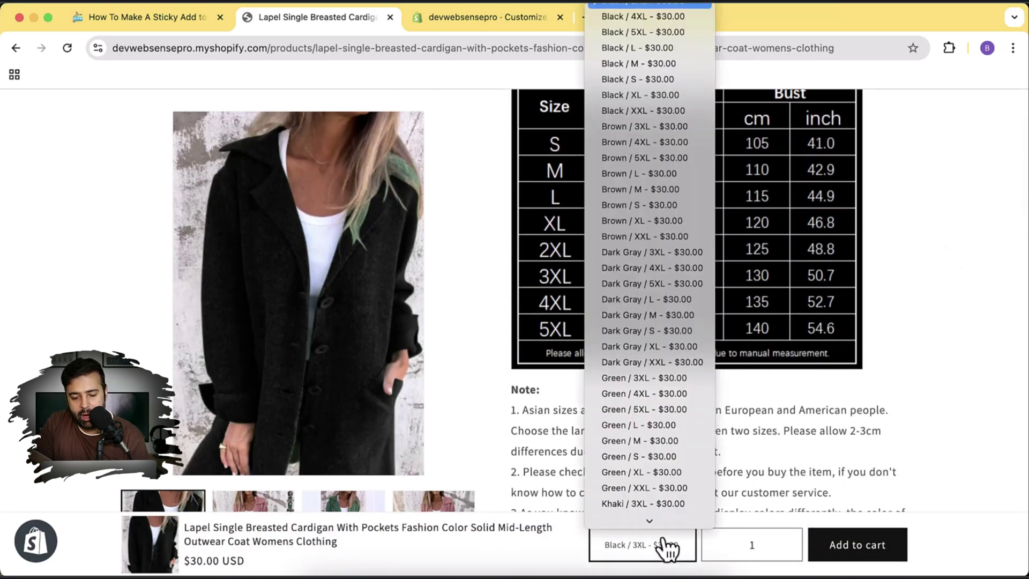
pyautogui.scroll(-10, 650, 106)
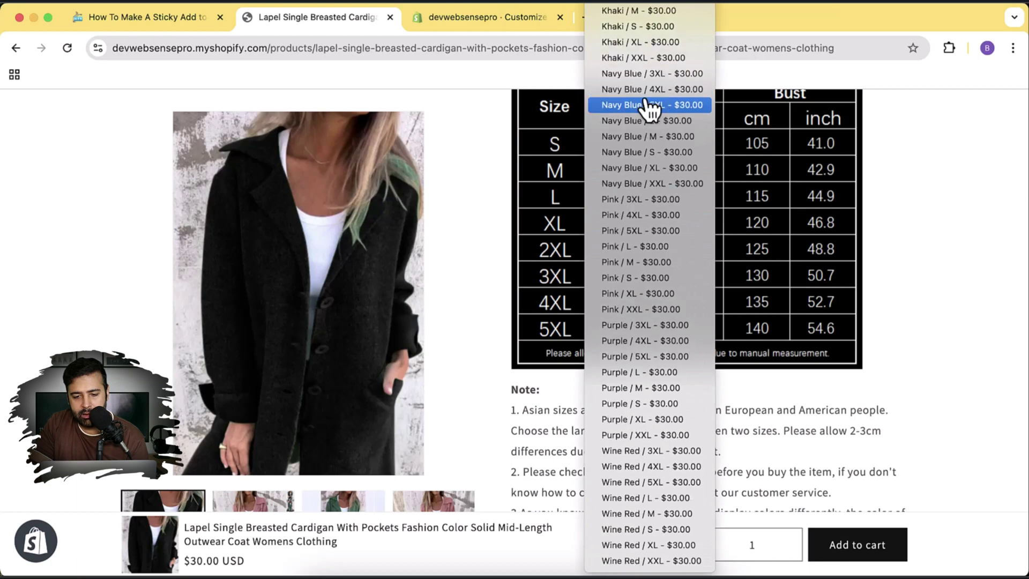
pyautogui.click(869, 469)
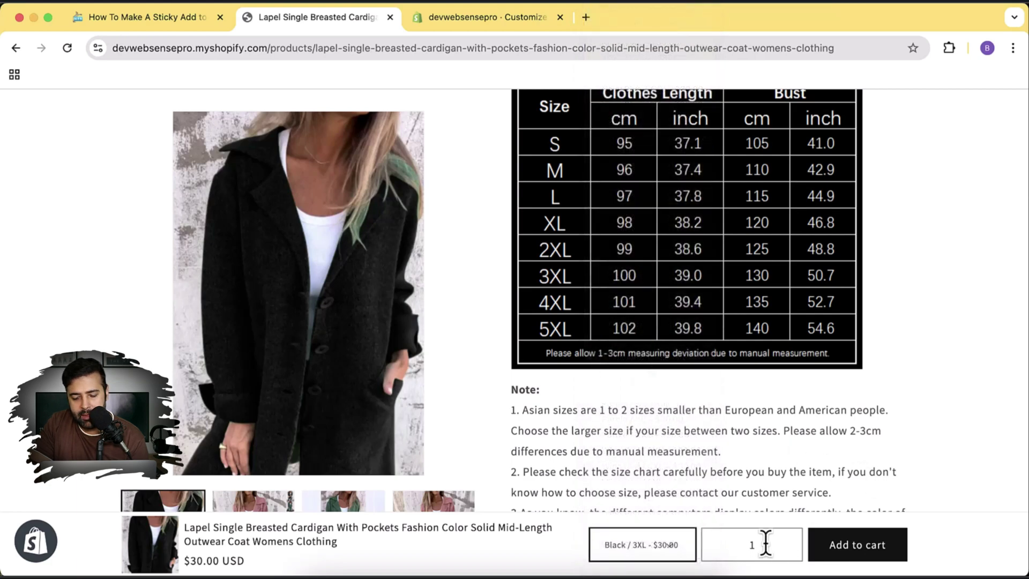
pyautogui.scroll(15, 775, 448)
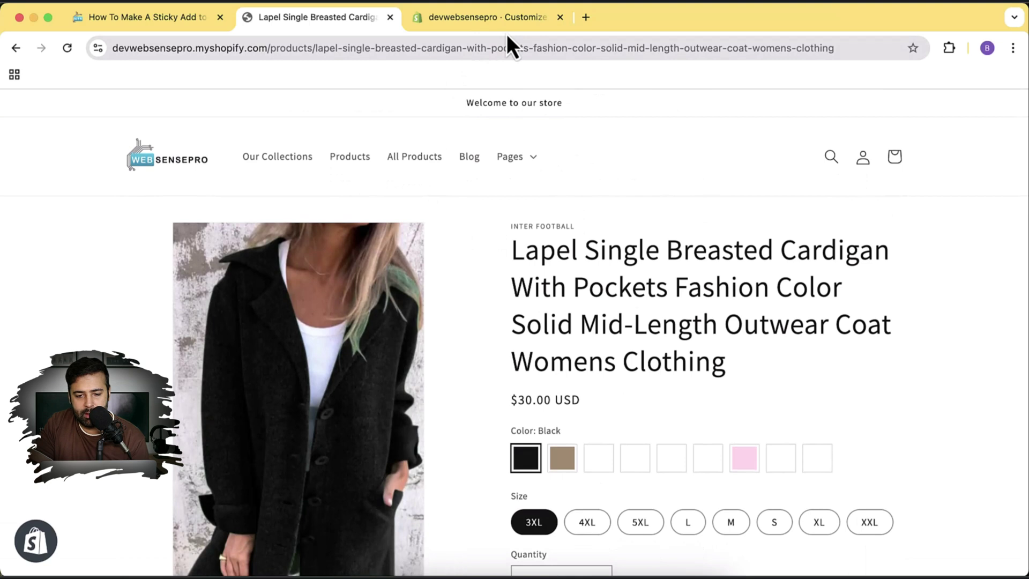
# Return to the Theme Editor's Default product template and find the Sticky ATC section
pyautogui.click(526, 25)
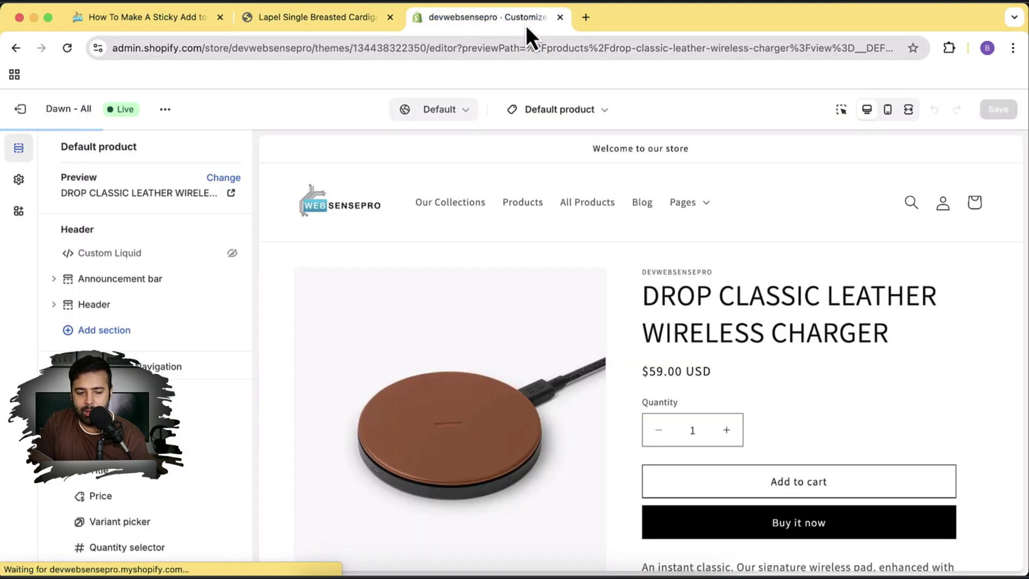
pyautogui.scroll(-4, 195, 342)
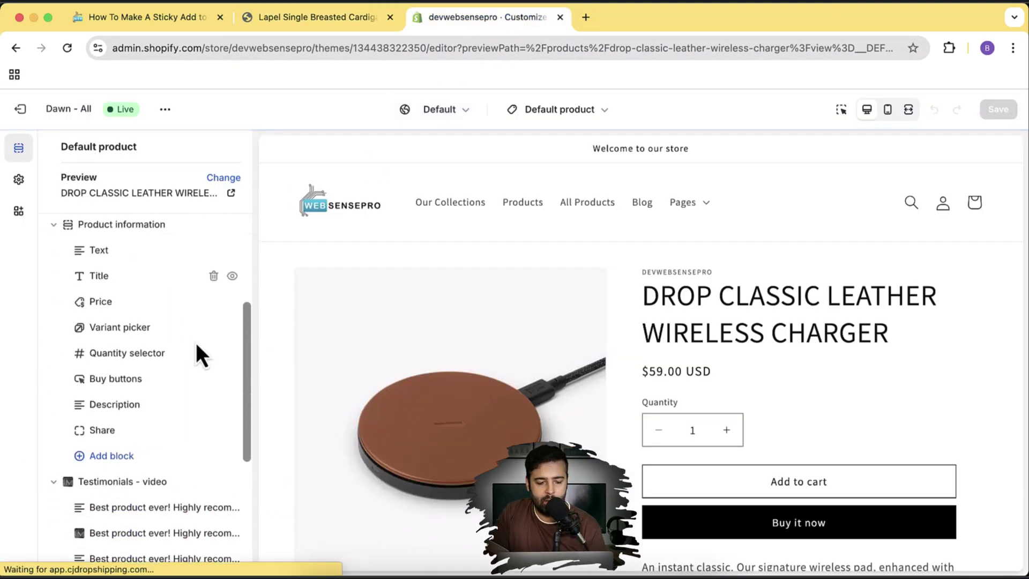
pyautogui.scroll(-5, 196, 346)
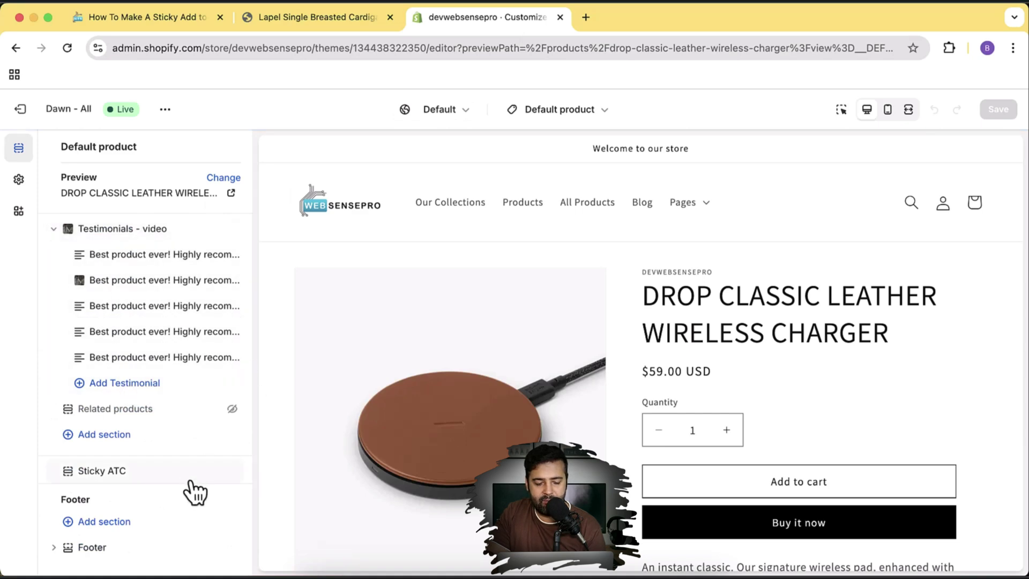
# Open the Sticky ATC settings and toggle the feature off and back on
pyautogui.click(152, 474)
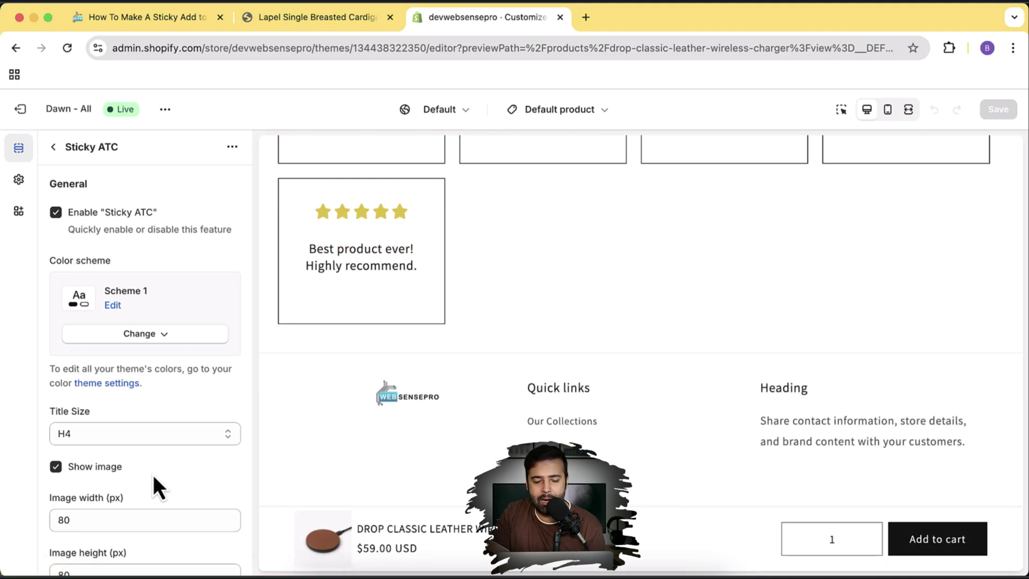
pyautogui.click(61, 215)
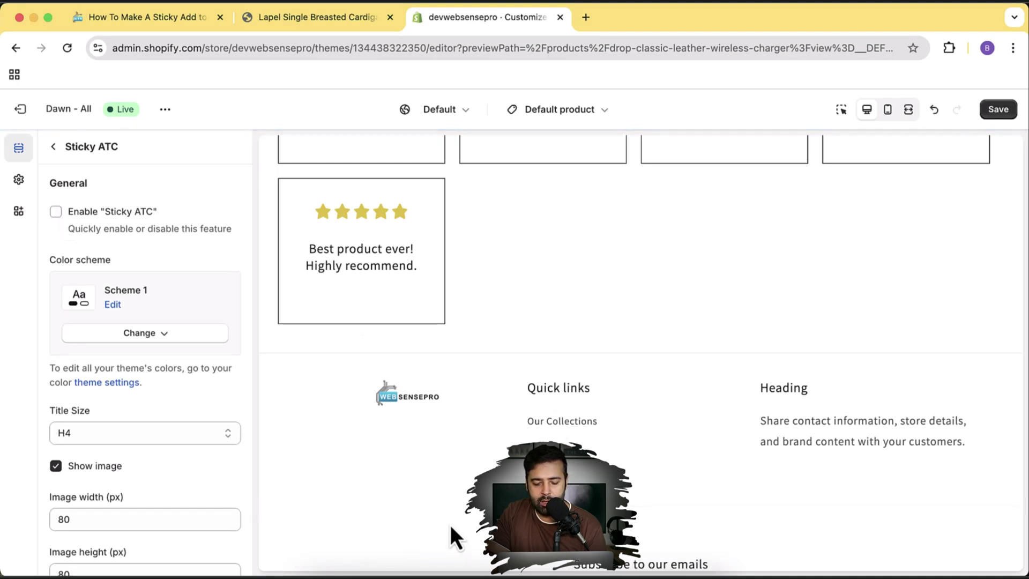
pyautogui.click(56, 212)
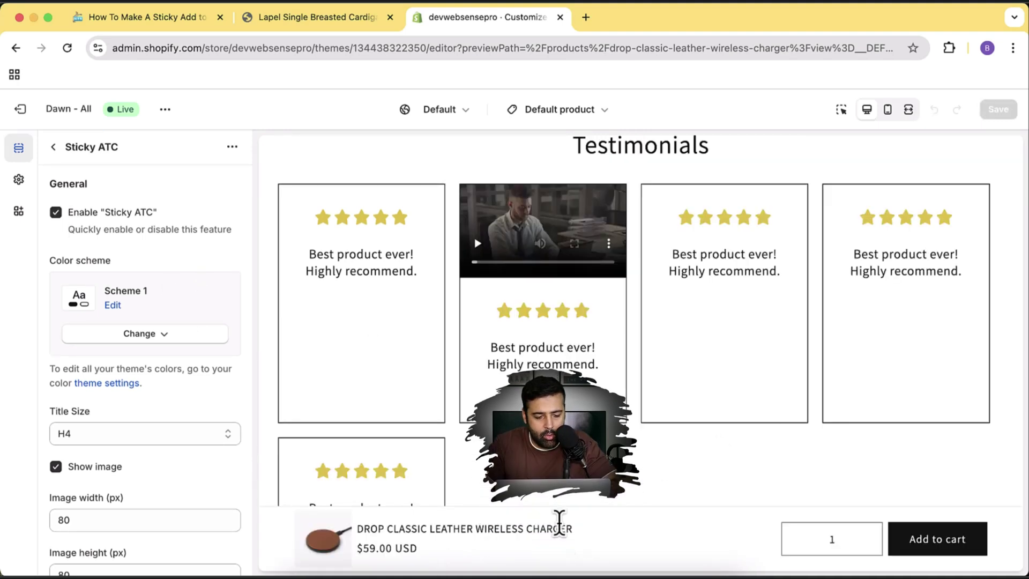
# Give the sticky bar the blue Scheme 5 colour scheme and save
pyautogui.click(179, 343)
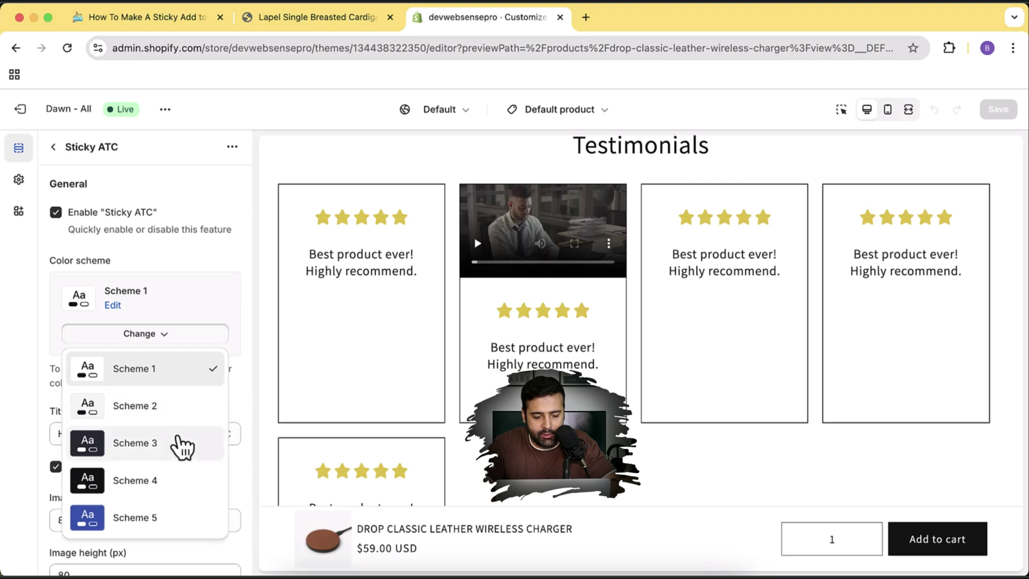
pyautogui.click(174, 515)
pyautogui.scroll(-10, 590, 321)
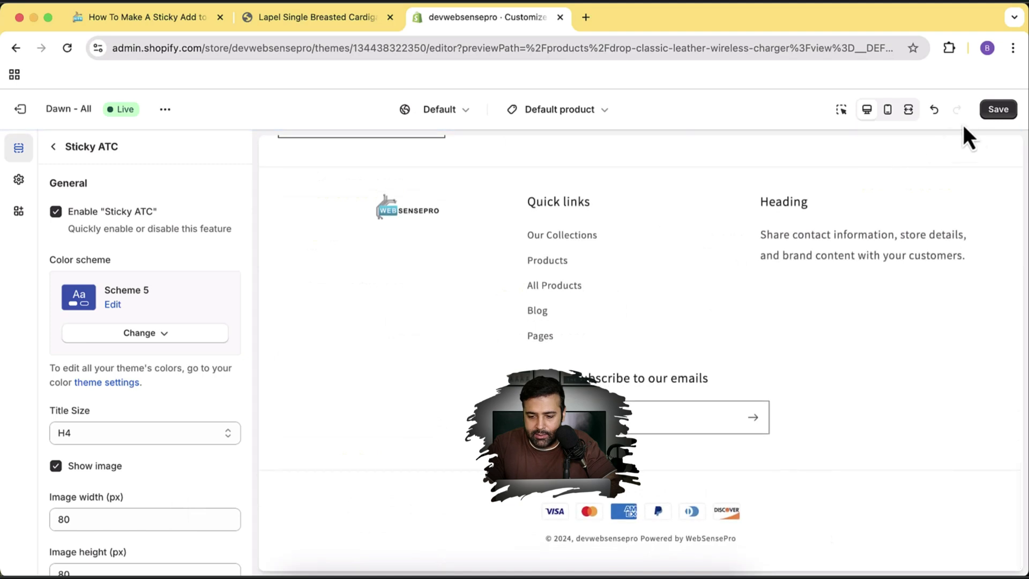
pyautogui.click(997, 110)
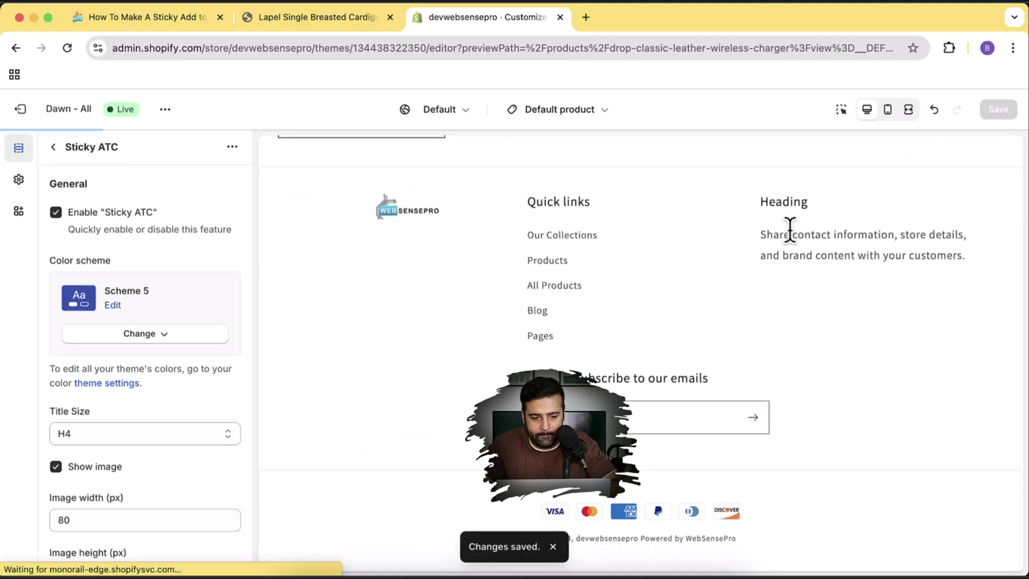
# Switch the sticky bar colour scheme back to Scheme 1
pyautogui.scroll(-2, 791, 233)
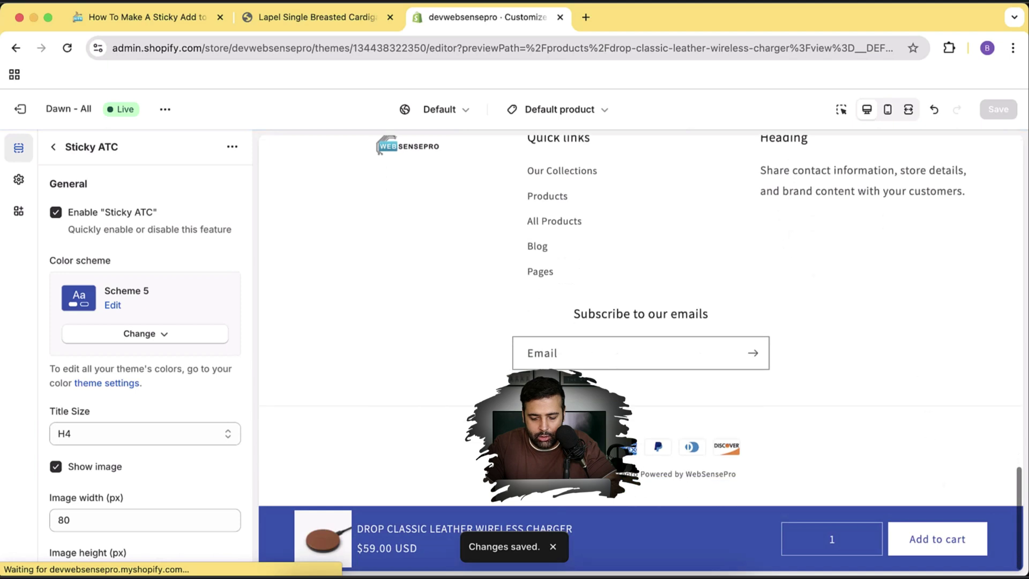
pyautogui.click(190, 346)
pyautogui.click(170, 368)
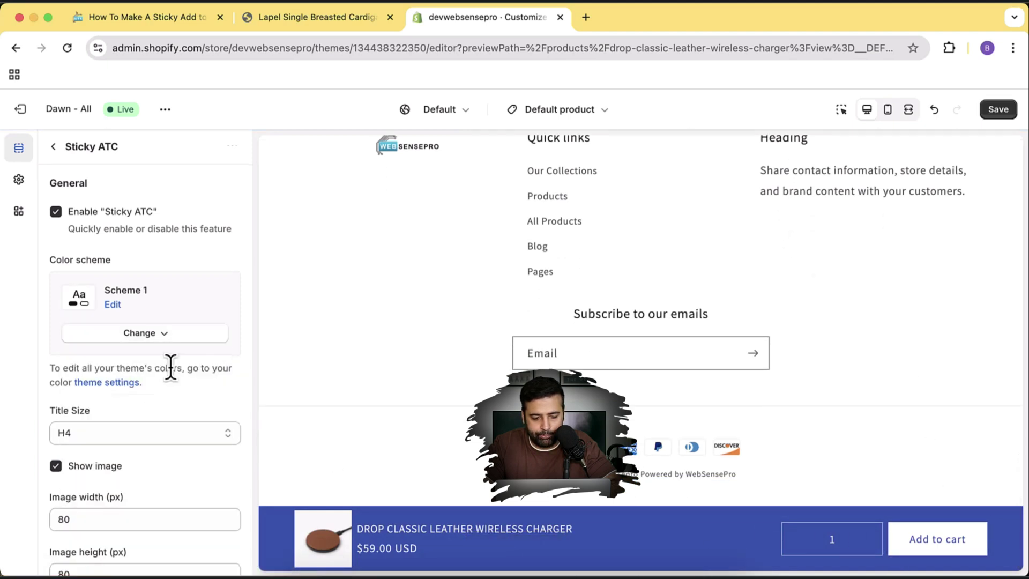
# Save Scheme 1, then set the sticky bar title size to H1 and save
pyautogui.click(1000, 112)
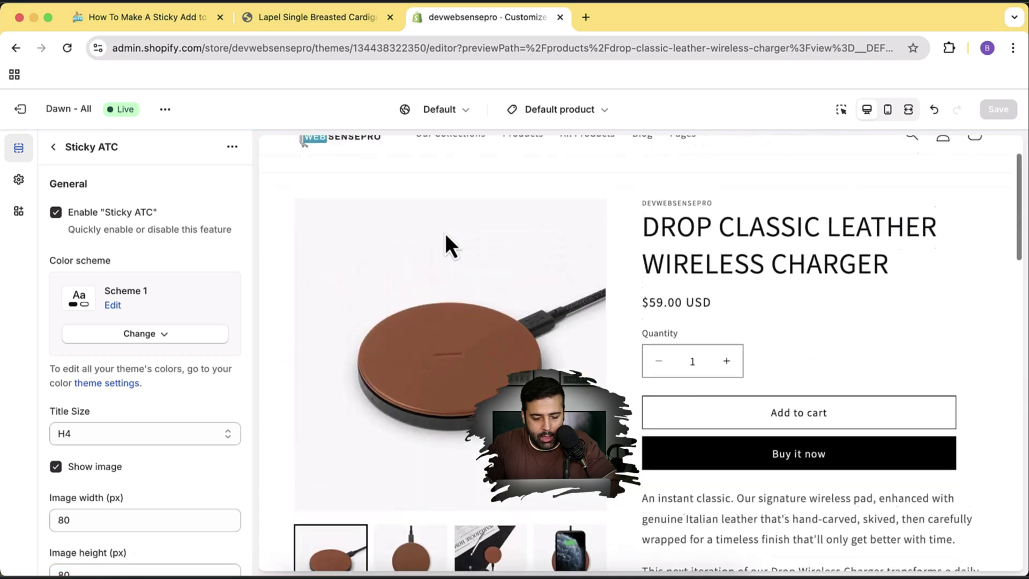
pyautogui.scroll(-2, 445, 233)
pyautogui.scroll(-2, 230, 367)
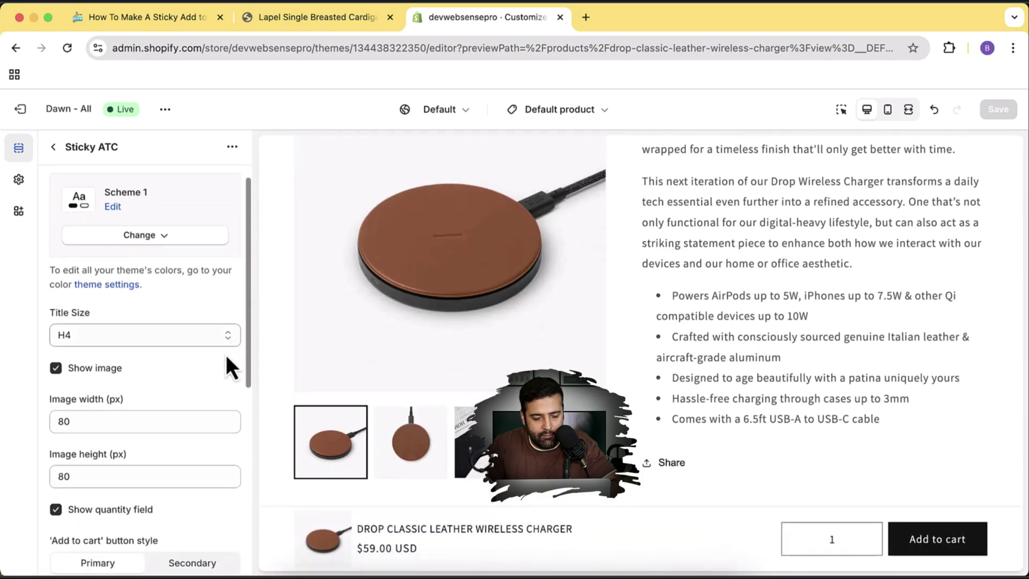
pyautogui.click(168, 335)
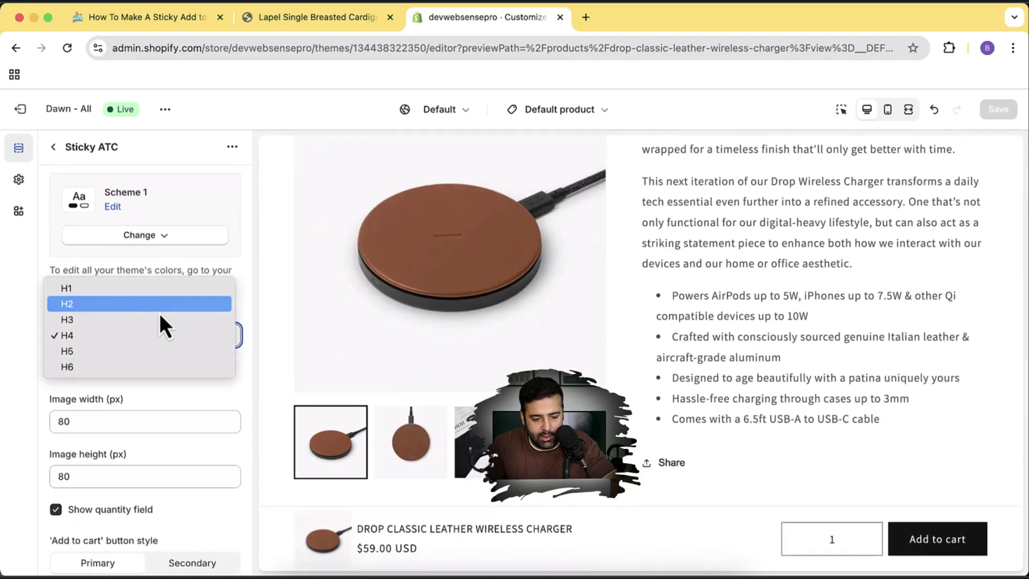
pyautogui.click(163, 291)
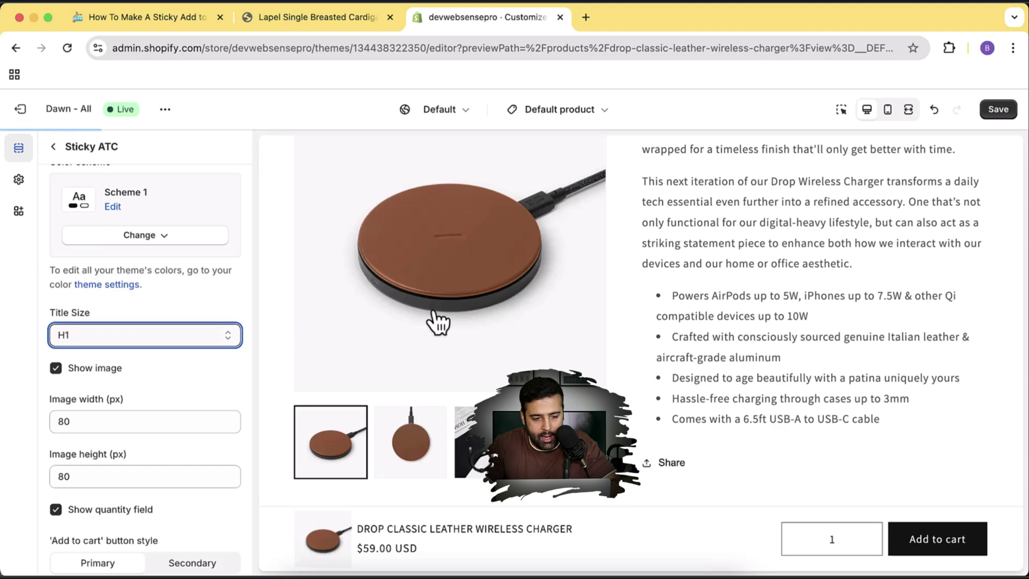
pyautogui.click(998, 110)
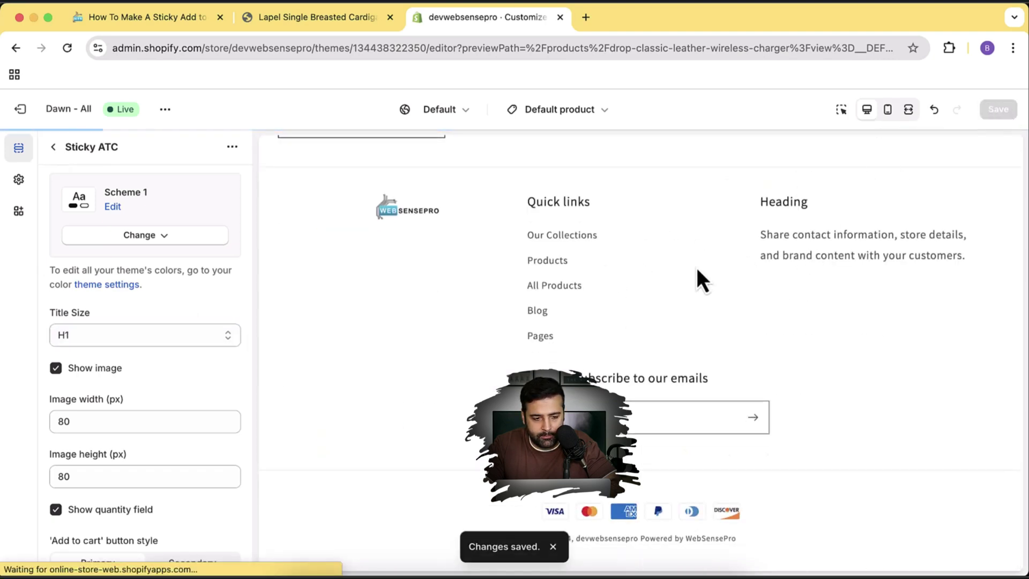
# Check the enlarged H1 title in the preview, then set the title size back to H4
pyautogui.scroll(-2, 697, 268)
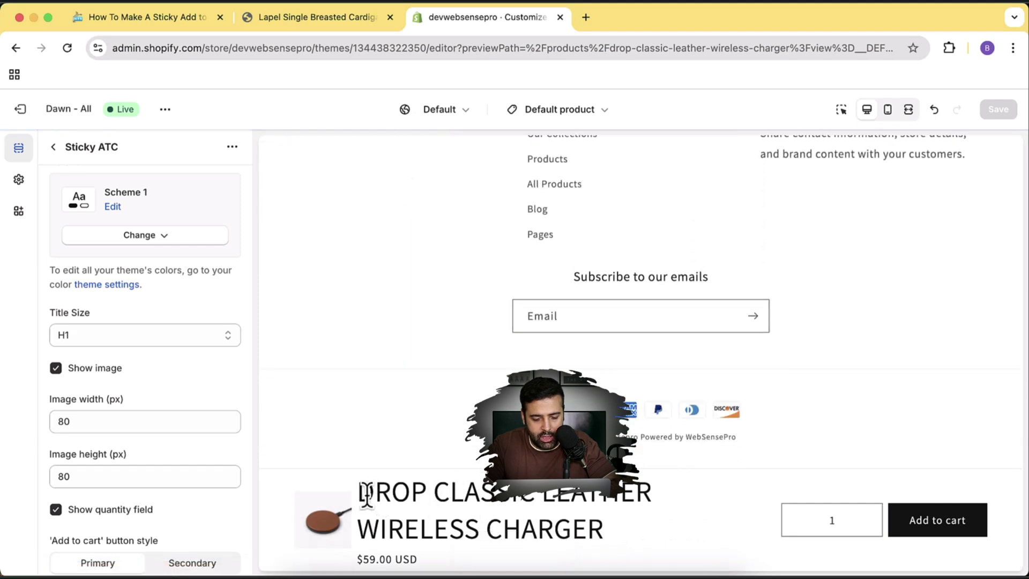
pyautogui.moveTo(366, 493); pyautogui.dragTo(551, 528)
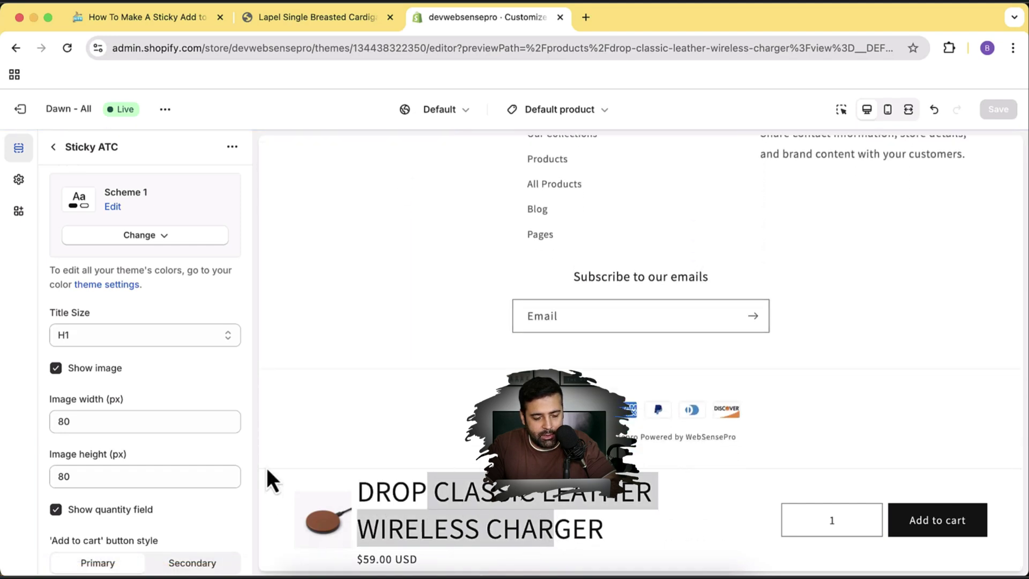
pyautogui.click(189, 336)
pyautogui.click(177, 378)
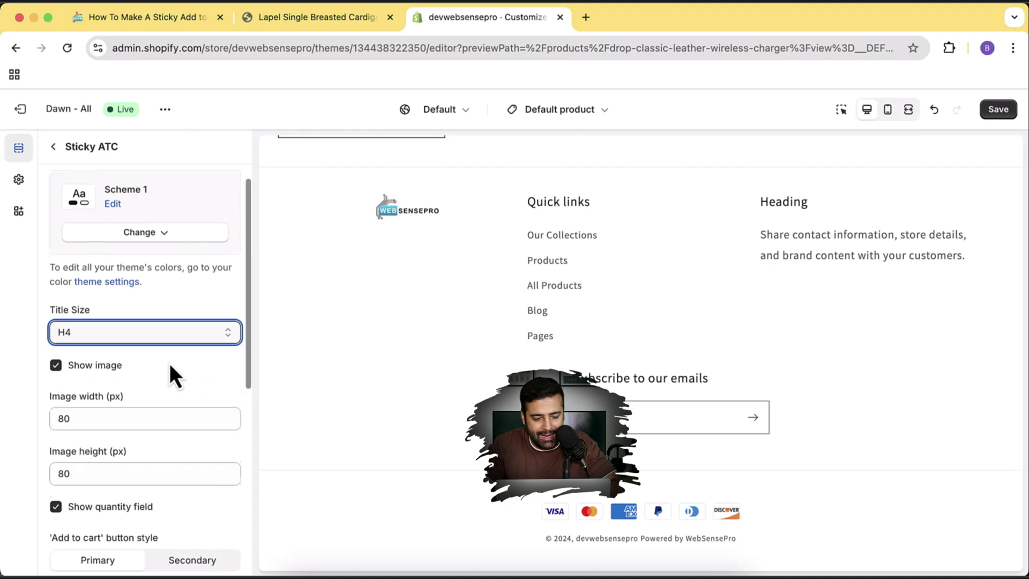
# Switch the sticky bar's Add to cart button to the outlined Secondary style and save
pyautogui.scroll(-5, 170, 363)
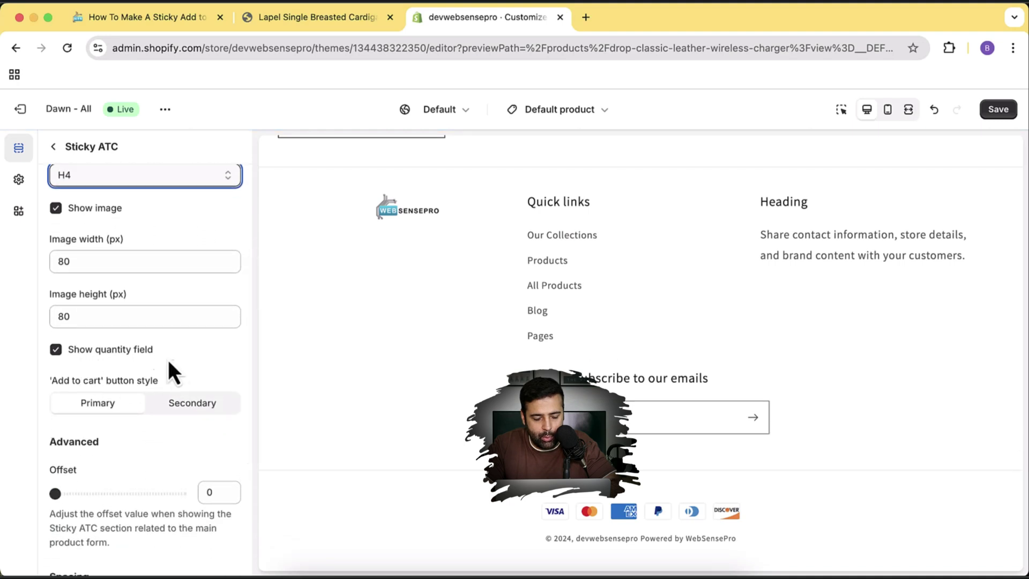
pyautogui.scroll(-2, 188, 319)
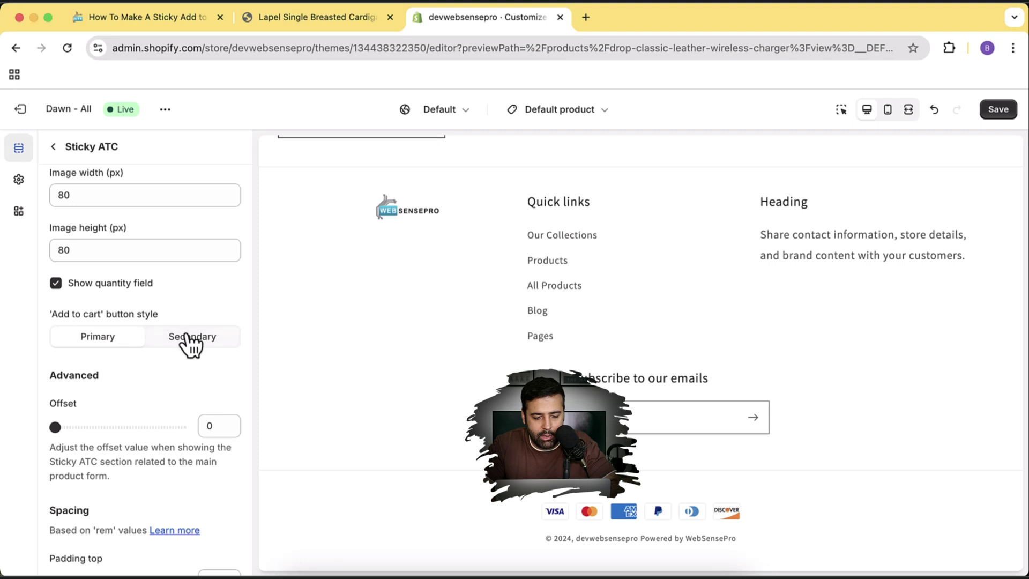
pyautogui.click(1000, 109)
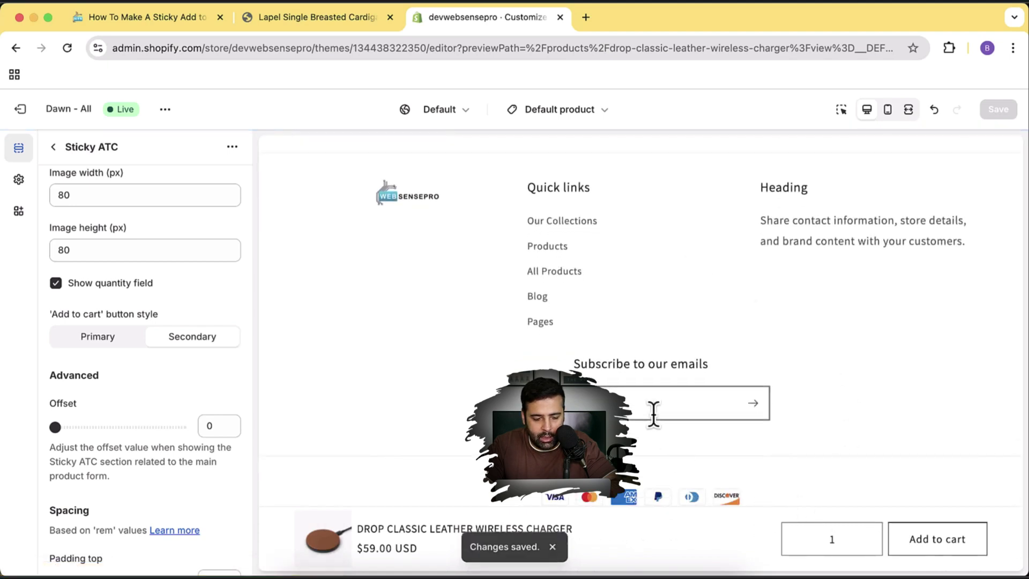
pyautogui.scroll(-5, 215, 346)
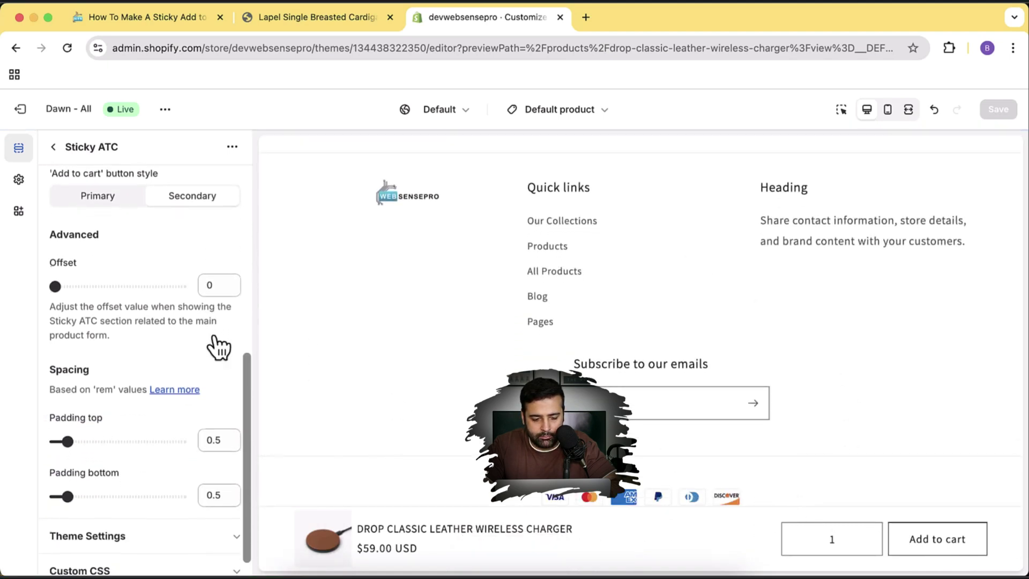
pyautogui.scroll(-1, 219, 348)
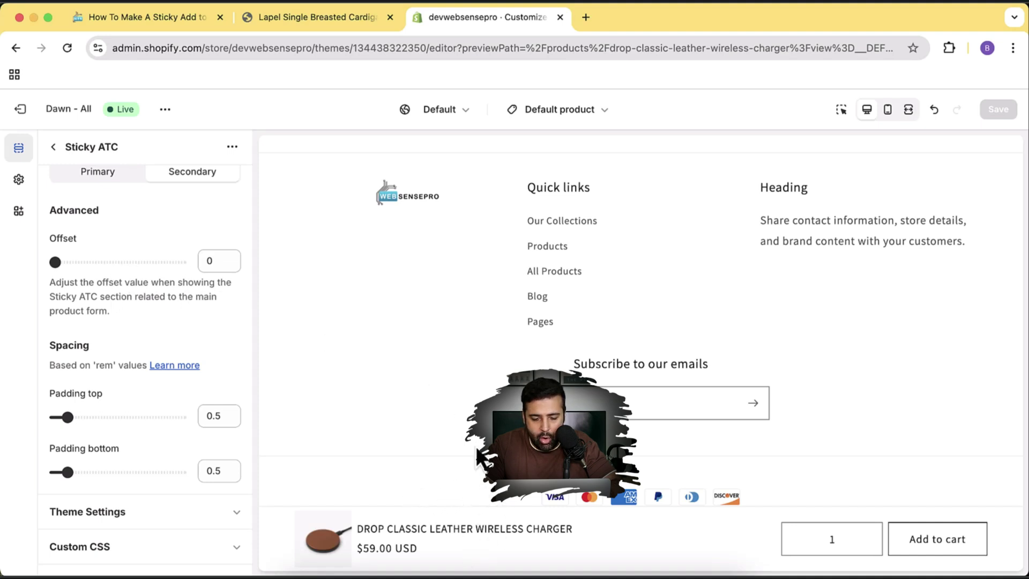
pyautogui.scroll(6, 482, 471)
pyautogui.scroll(5, 478, 456)
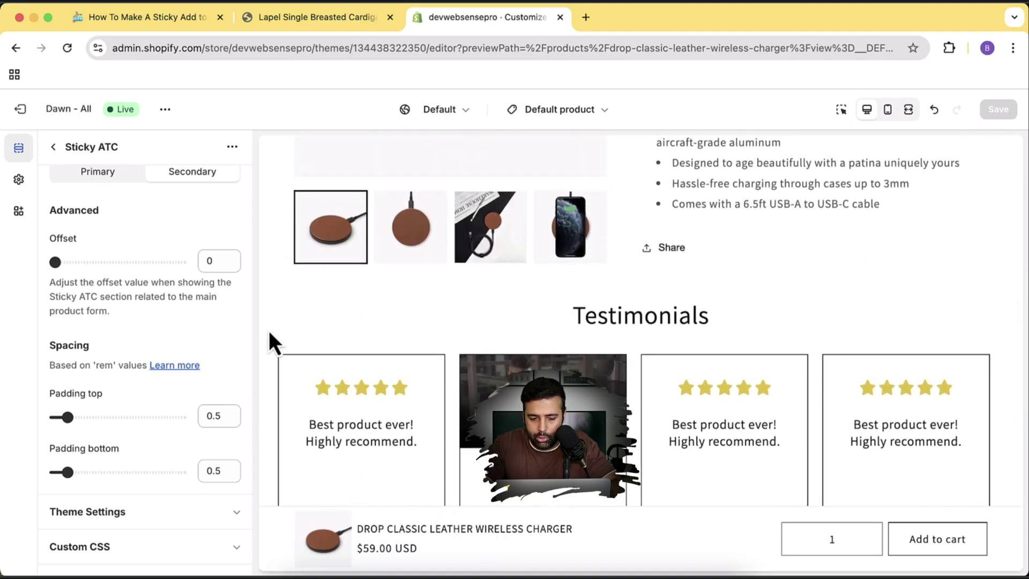
# Preview the product page in mobile layout, scrolling to see the sticky Add to cart bar
pyautogui.scroll(6, 478, 457)
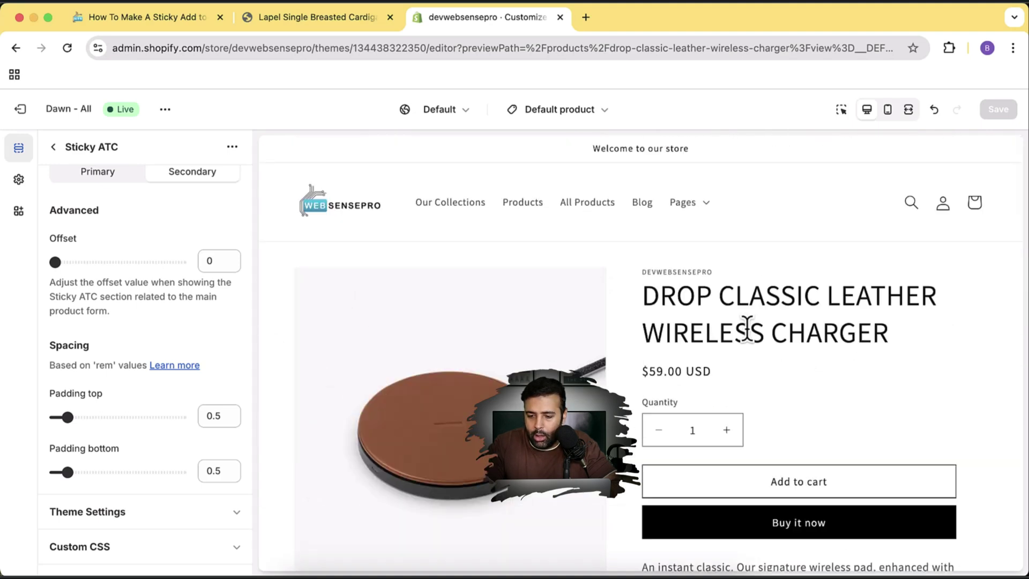
pyautogui.scroll(-6, 747, 329)
pyautogui.scroll(6, 696, 327)
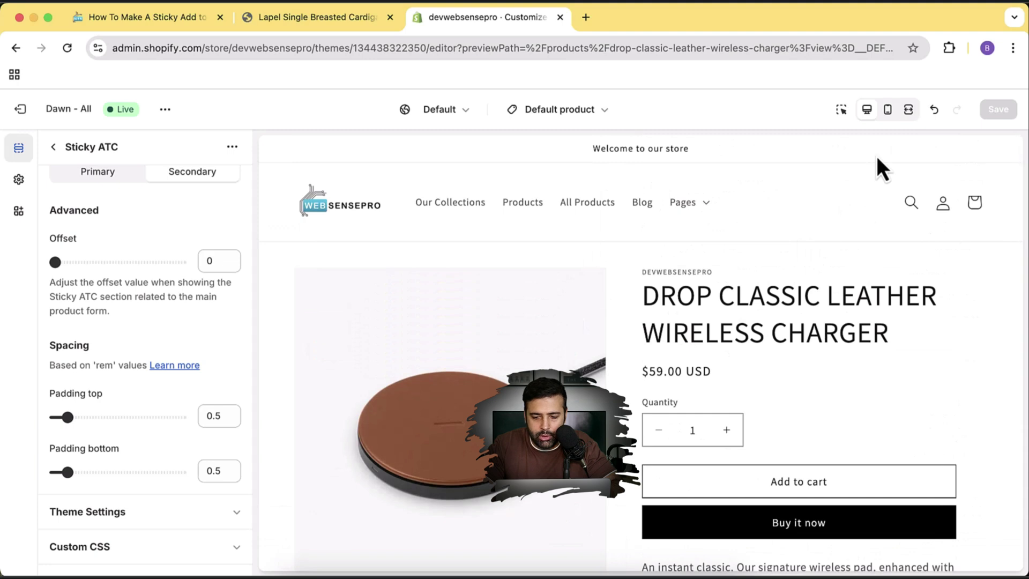
pyautogui.click(890, 113)
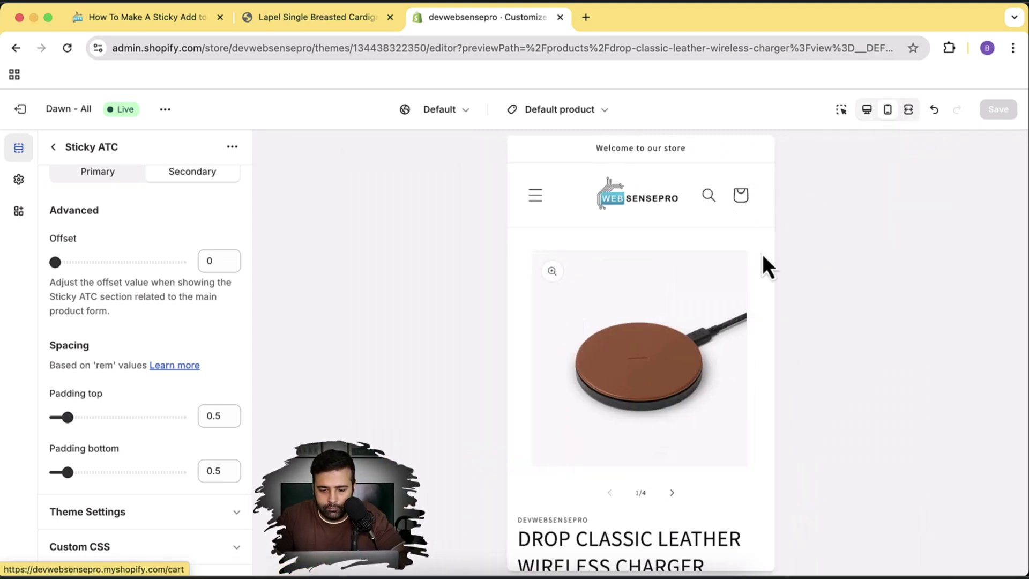
pyautogui.scroll(-10, 712, 299)
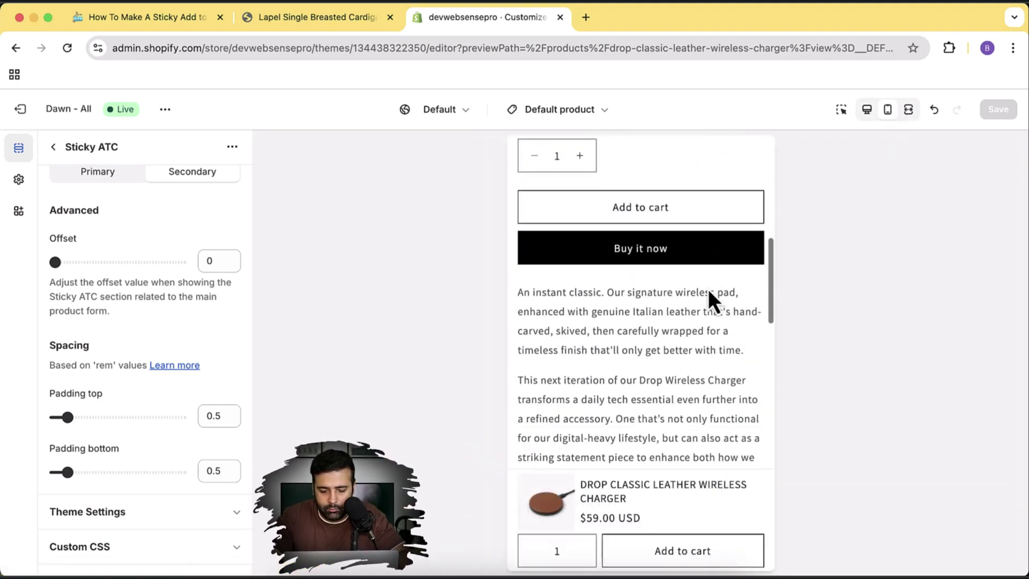
pyautogui.scroll(-15, 709, 289)
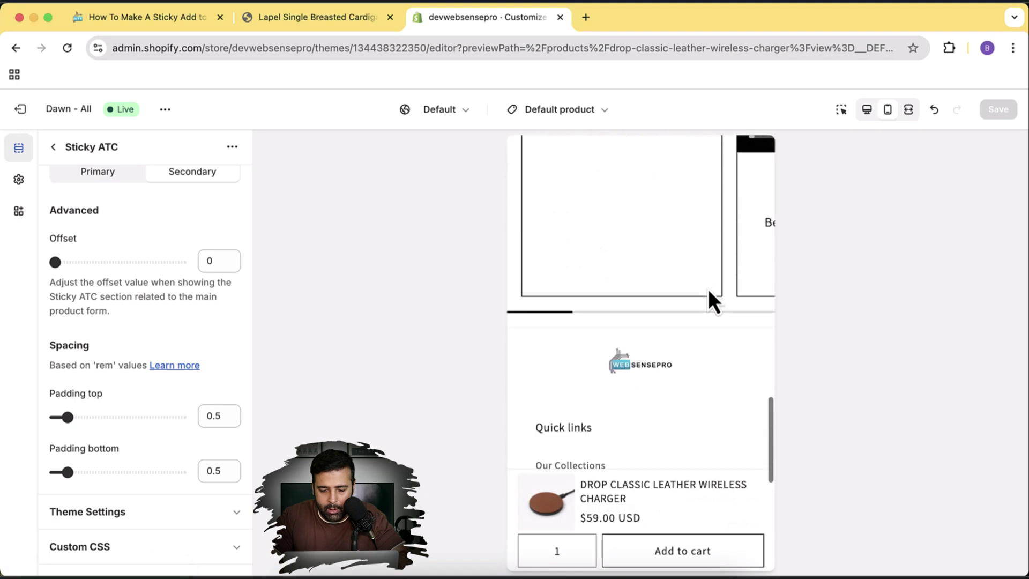
pyautogui.scroll(-3, 708, 292)
pyautogui.scroll(10, 709, 292)
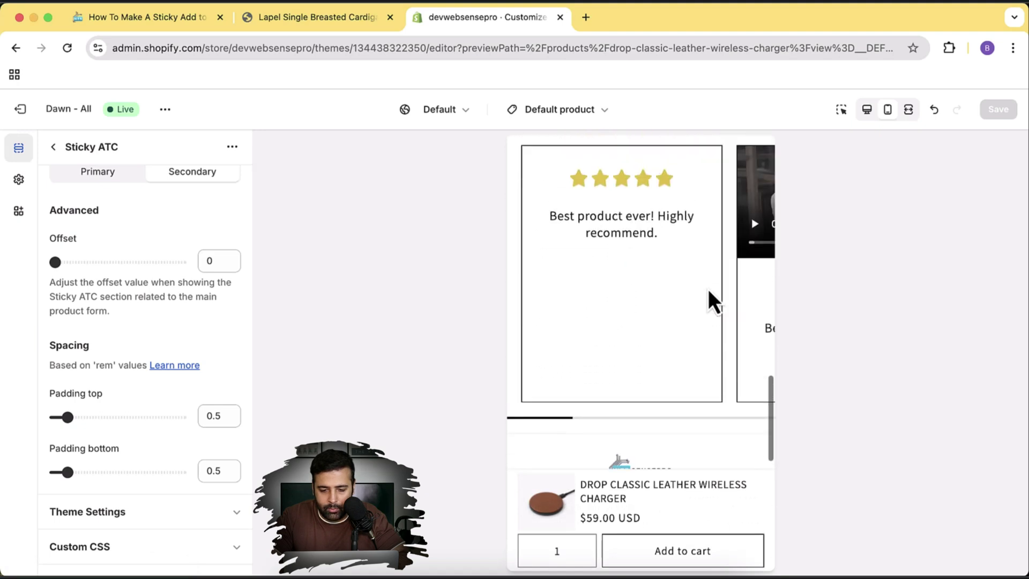
pyautogui.scroll(10, 709, 289)
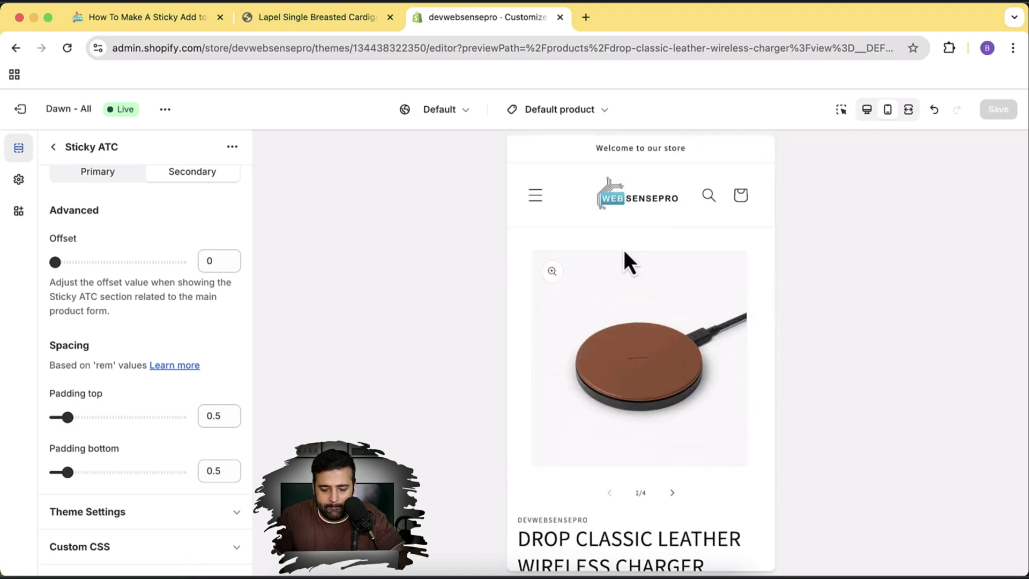
pyautogui.click(304, 17)
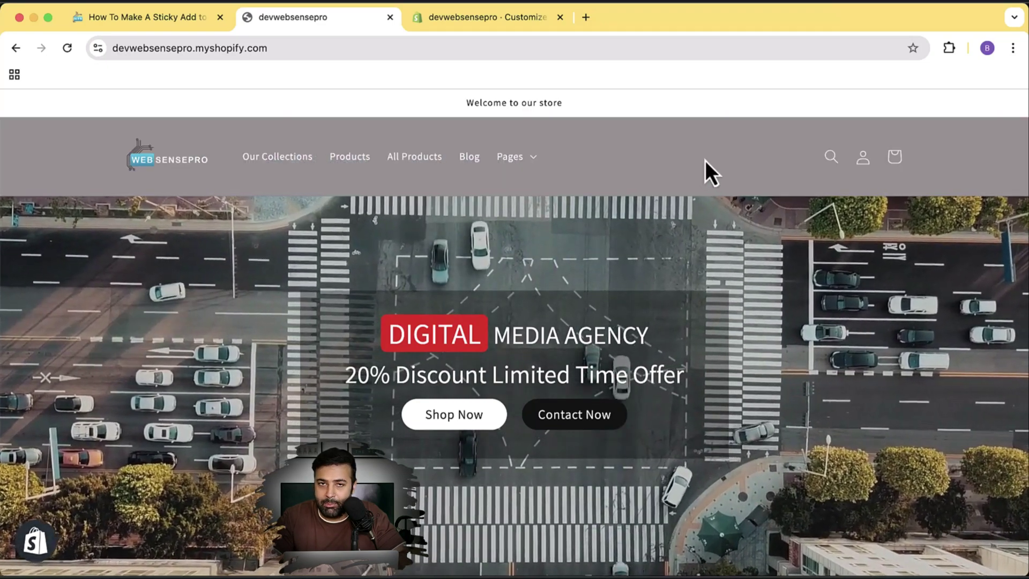
# Open and close the Pages menu, then scroll through the store home page
pyautogui.click(530, 160)
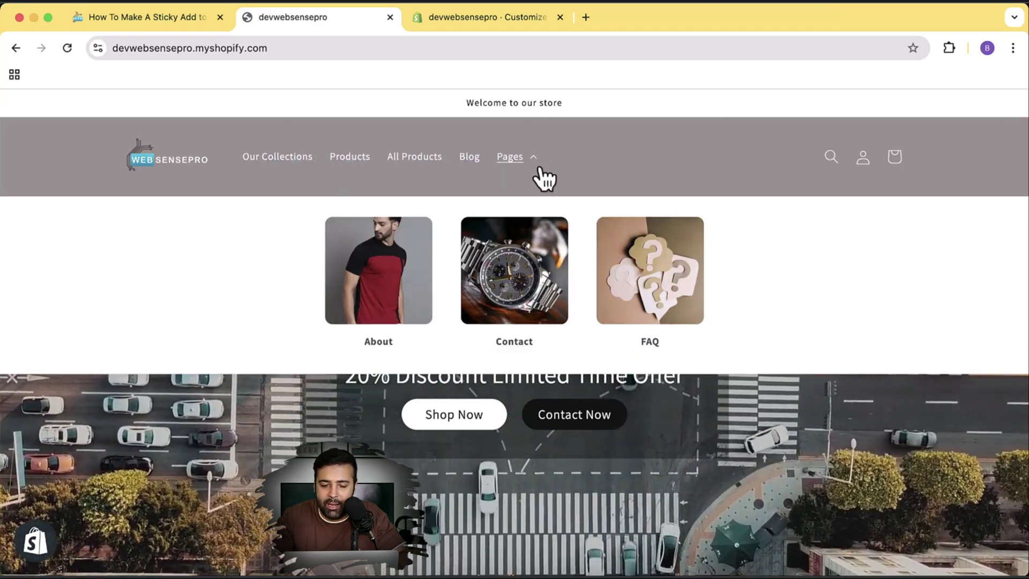
pyautogui.click(541, 176)
pyautogui.scroll(-1, 808, 278)
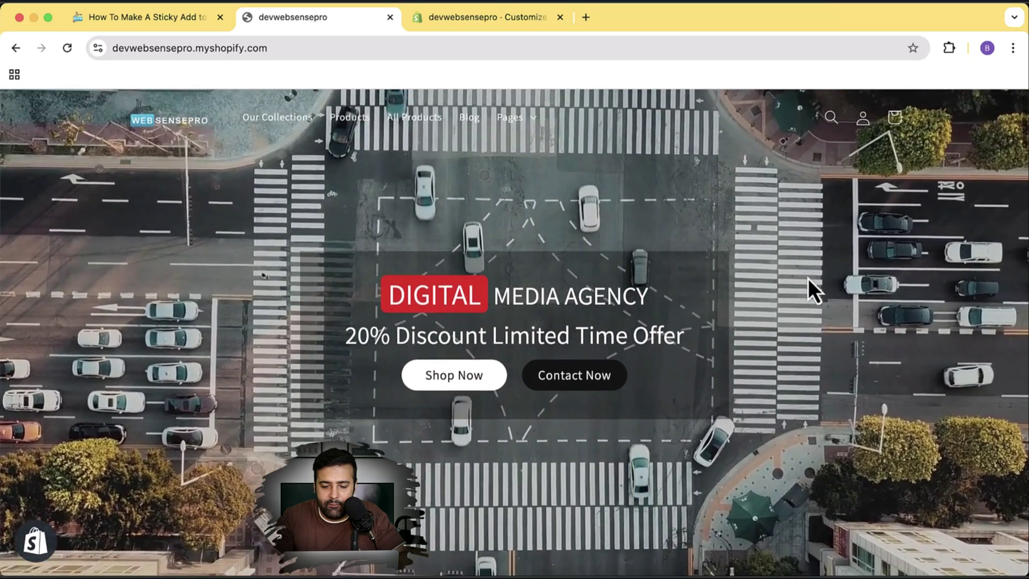
pyautogui.scroll(-1, 808, 278)
pyautogui.scroll(1, 808, 279)
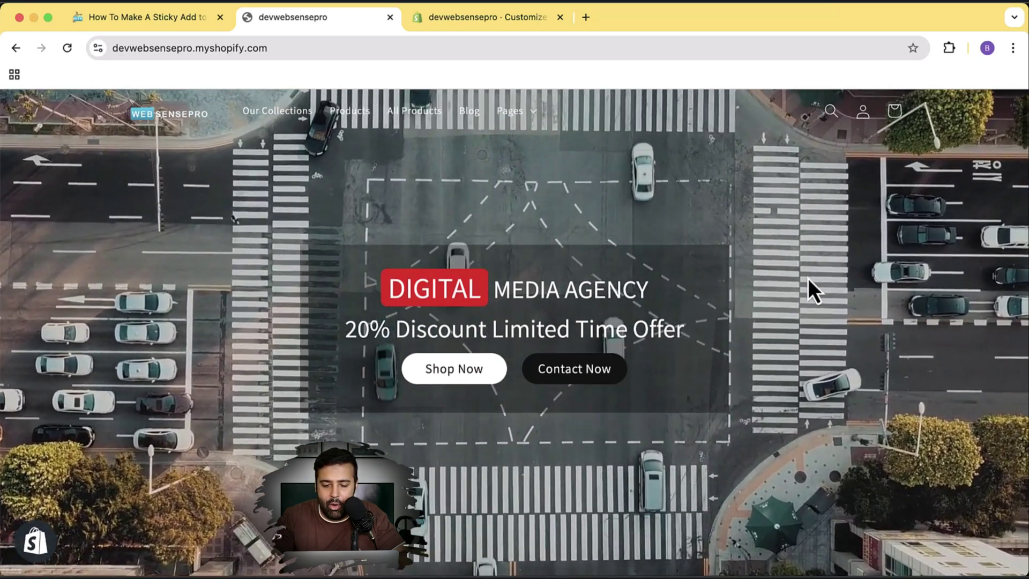
pyautogui.scroll(-3, 808, 278)
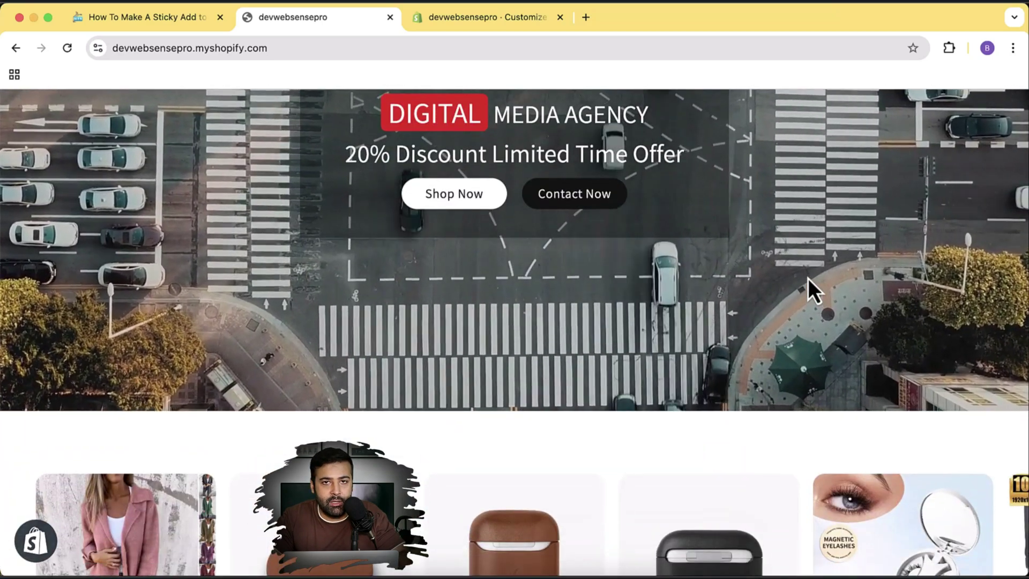
pyautogui.scroll(-5, 808, 278)
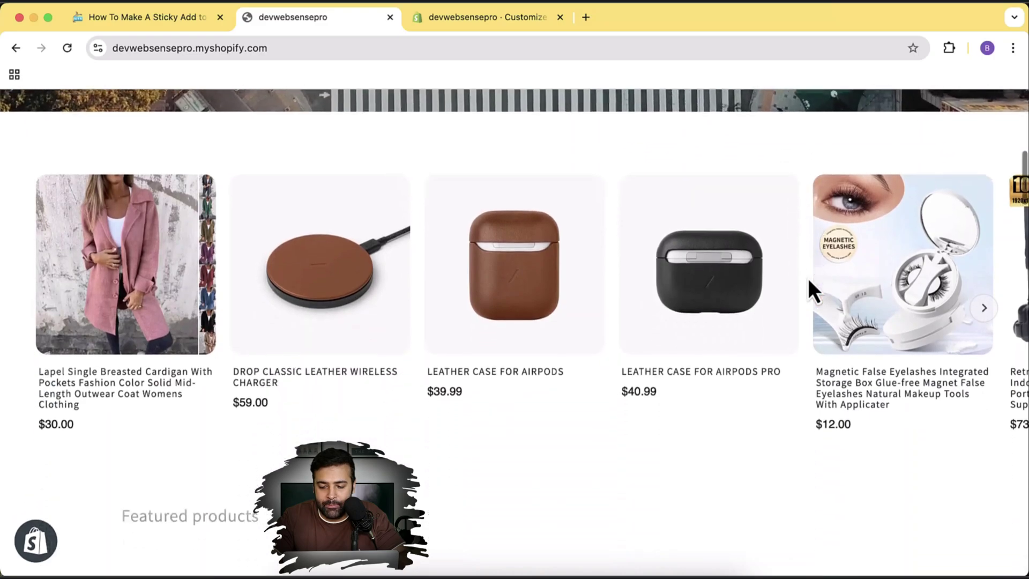
pyautogui.scroll(-10, 902, 381)
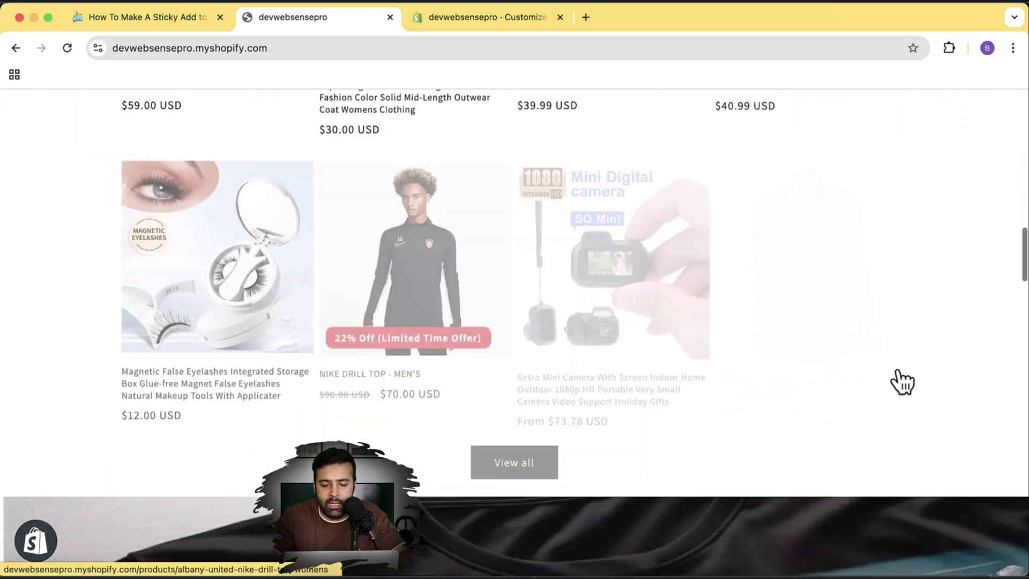
pyautogui.scroll(-15, 902, 381)
pyautogui.scroll(16, 903, 381)
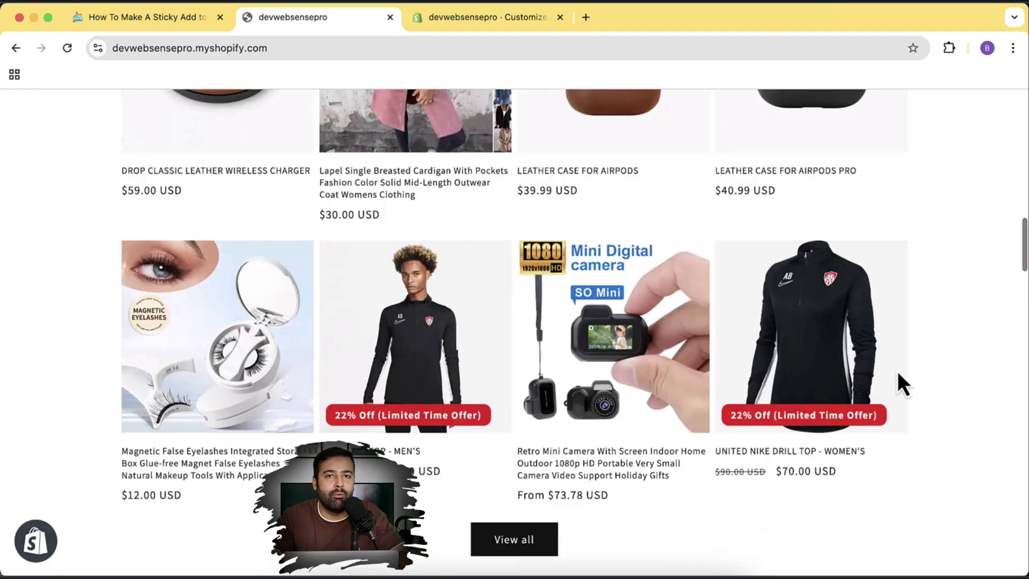
pyautogui.scroll(15, 901, 382)
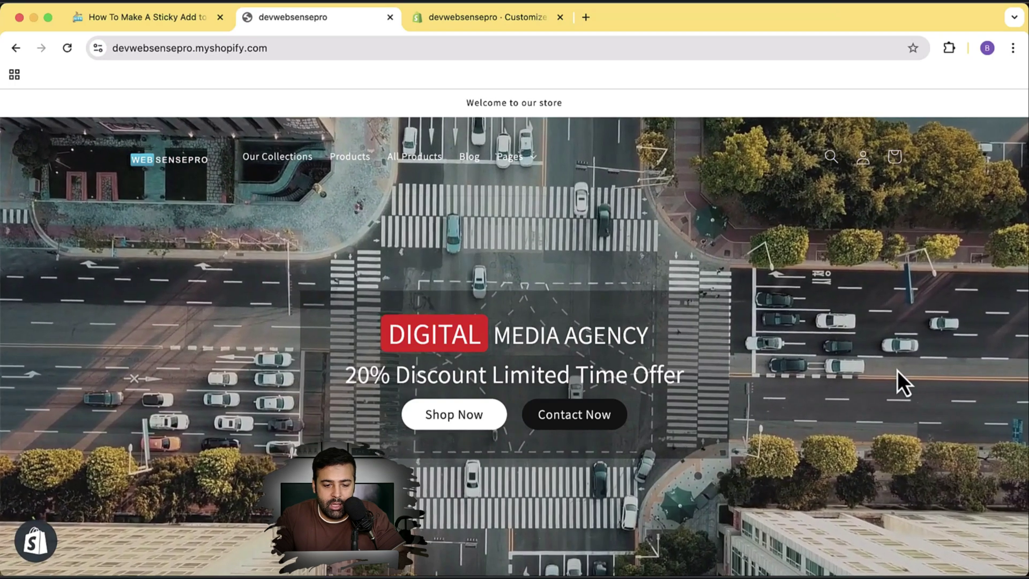
# Exit the theme editor and scroll the Themes page down to the theme library
pyautogui.click(494, 18)
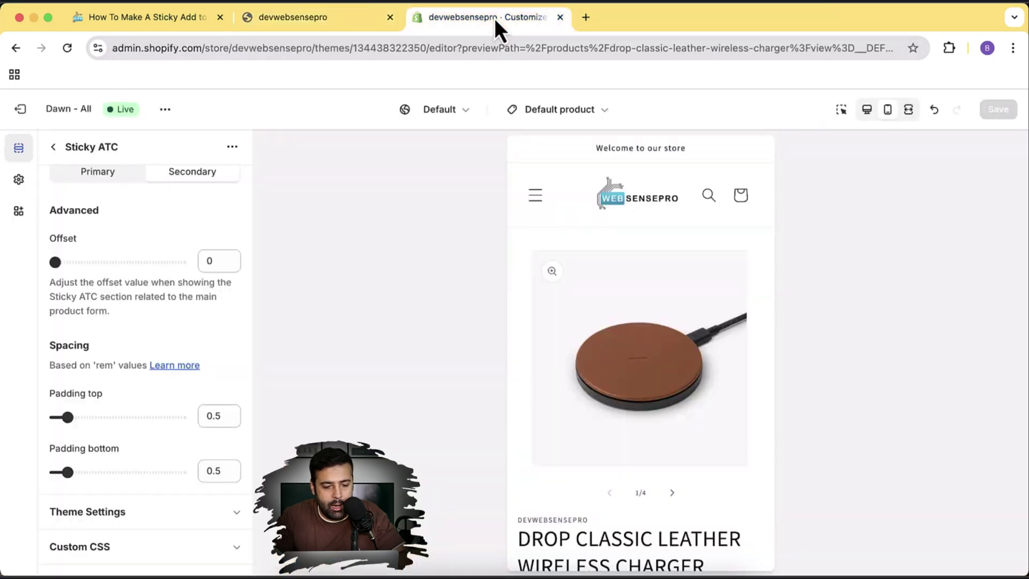
pyautogui.click(25, 107)
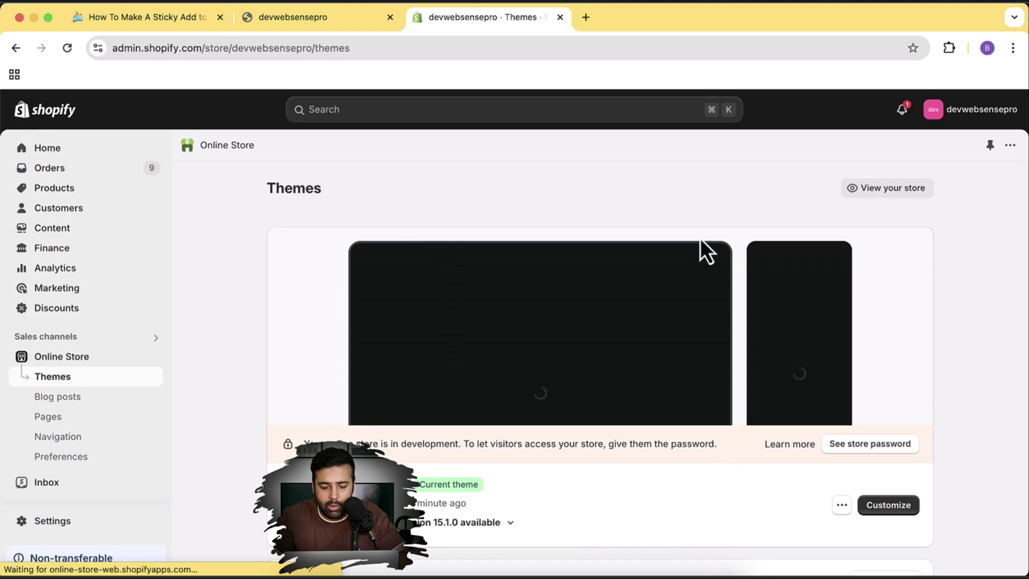
pyautogui.scroll(-3, 976, 219)
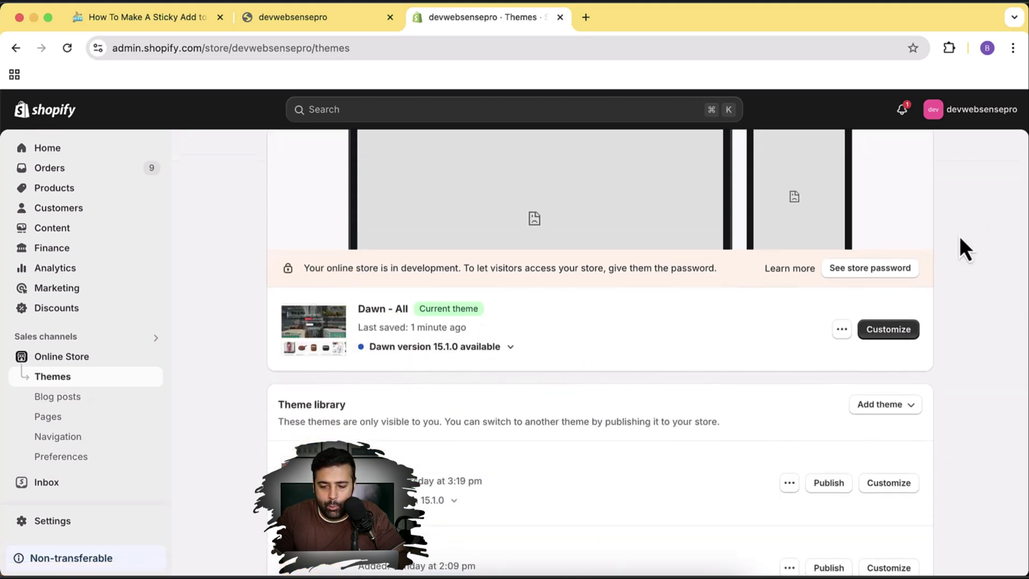
pyautogui.scroll(-15, 960, 239)
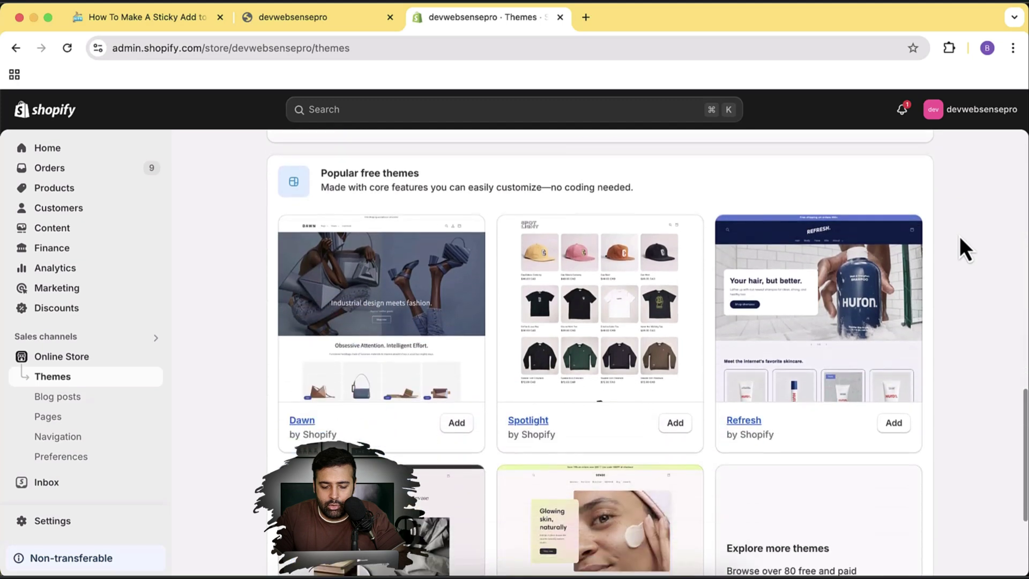
pyautogui.scroll(-2, 964, 249)
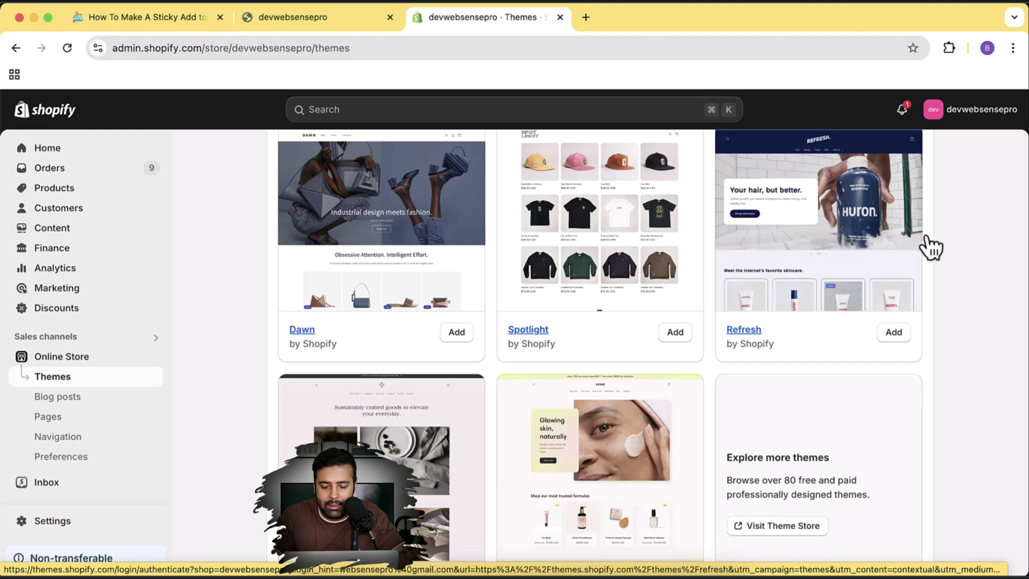
pyautogui.scroll(-2, 947, 252)
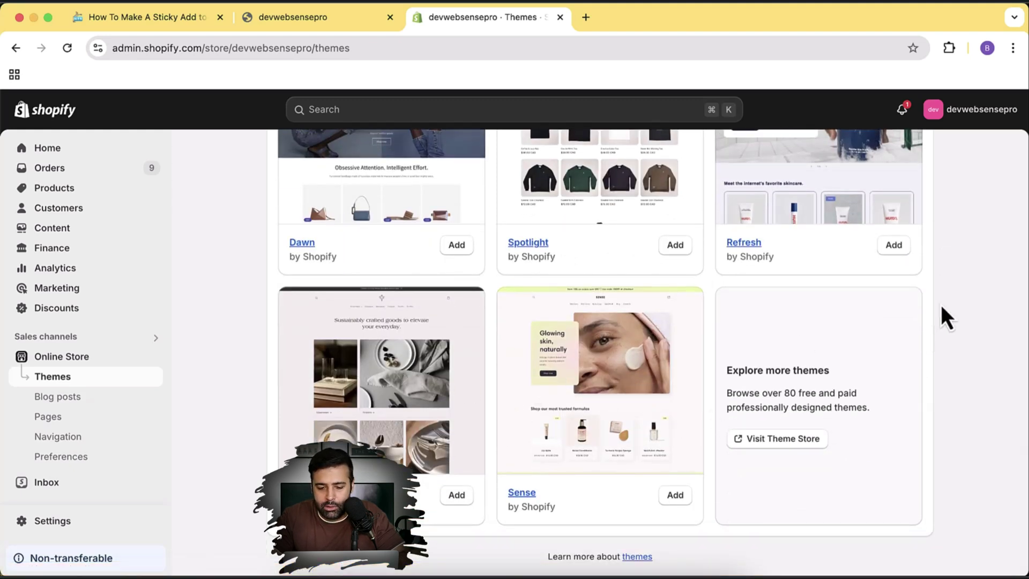
pyautogui.scroll(3, 940, 305)
pyautogui.scroll(-1, 940, 316)
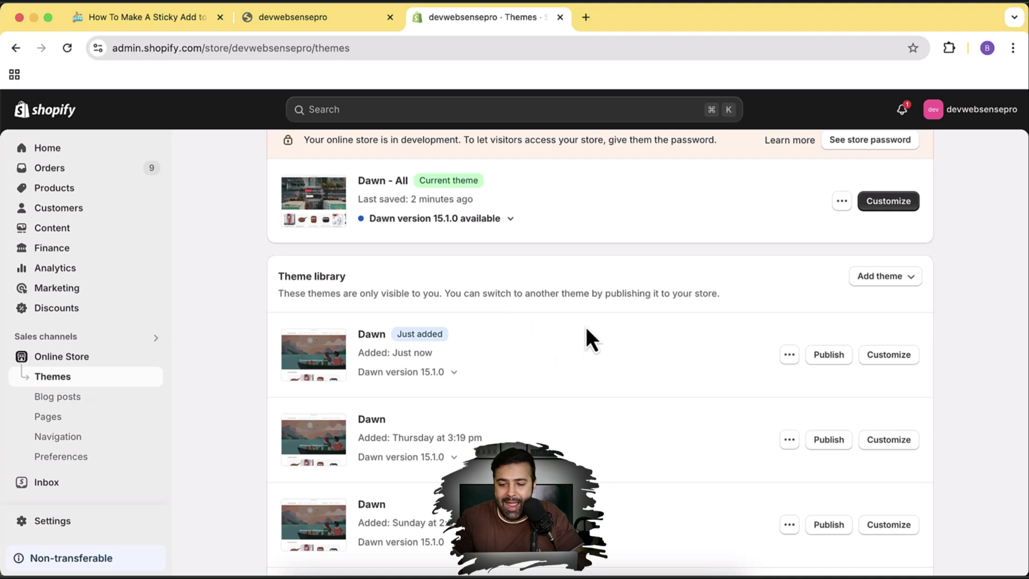
# Publish the fresh Dawn theme in place of Dawn - All and preview its storefront
pyautogui.click(830, 356)
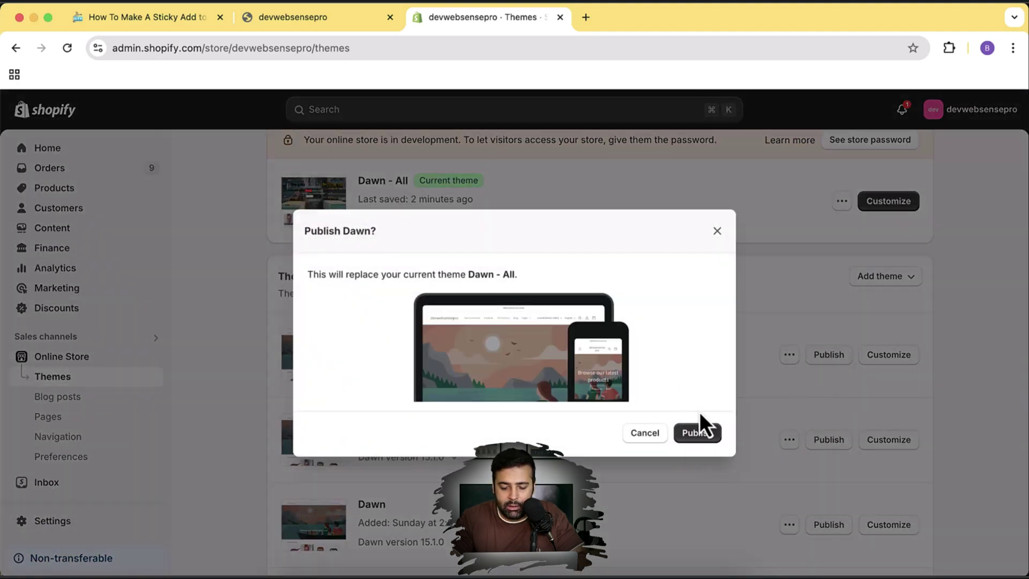
pyautogui.click(686, 434)
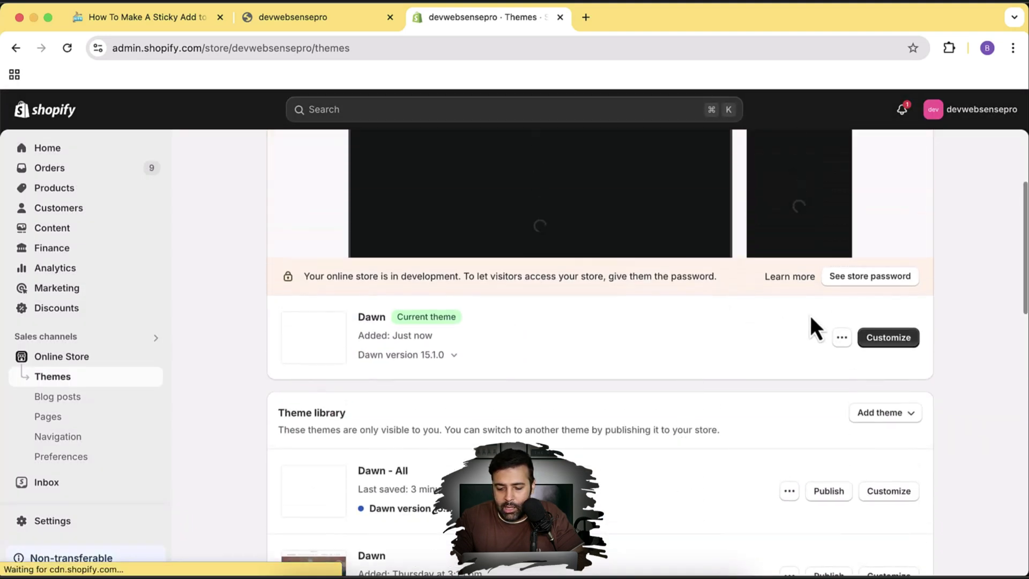
pyautogui.click(845, 345)
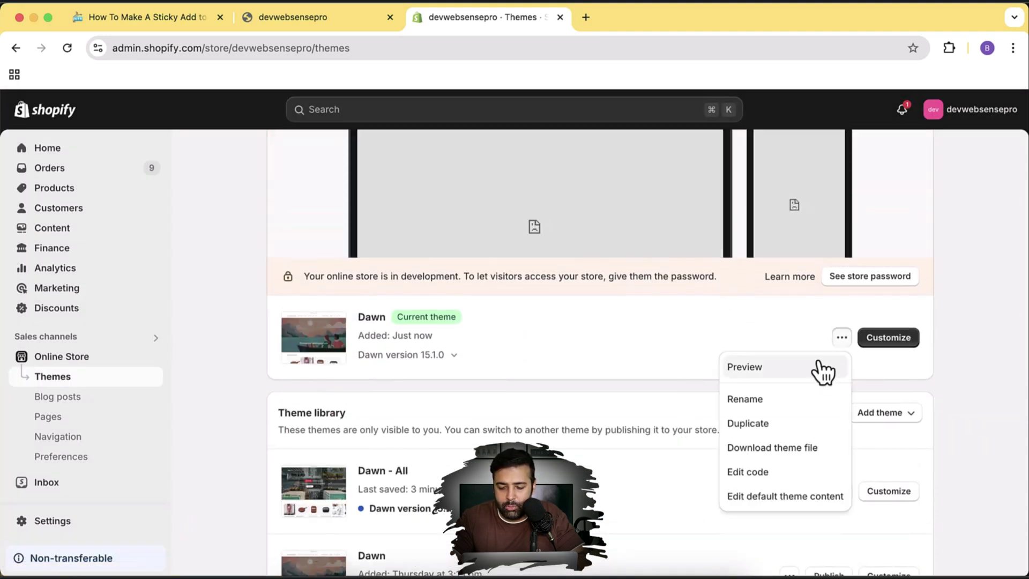
pyautogui.click(803, 367)
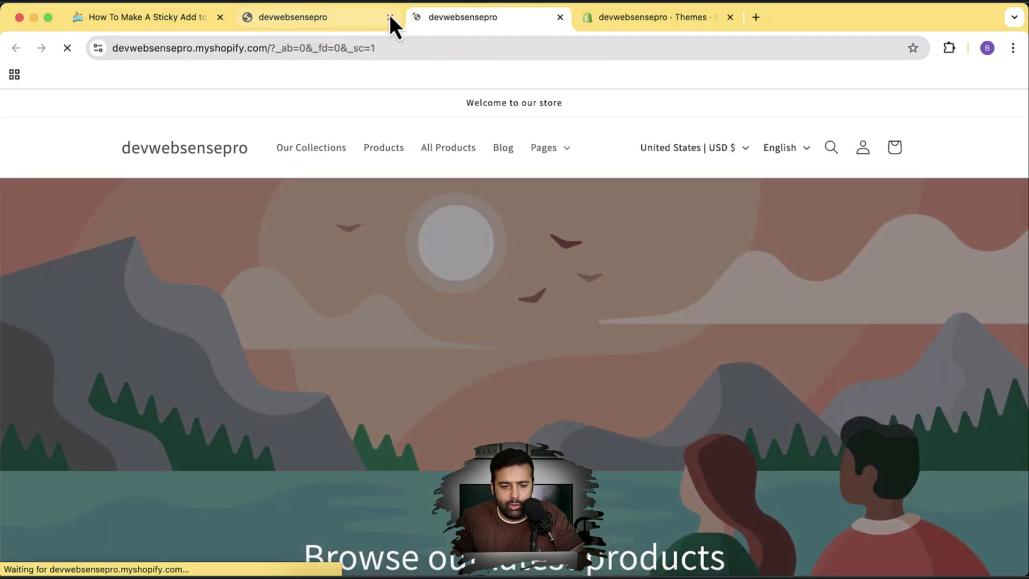
# Close the old storefront tab and open the Leather Case for AirPods product page
pyautogui.click(390, 15)
pyautogui.scroll(-5, 643, 268)
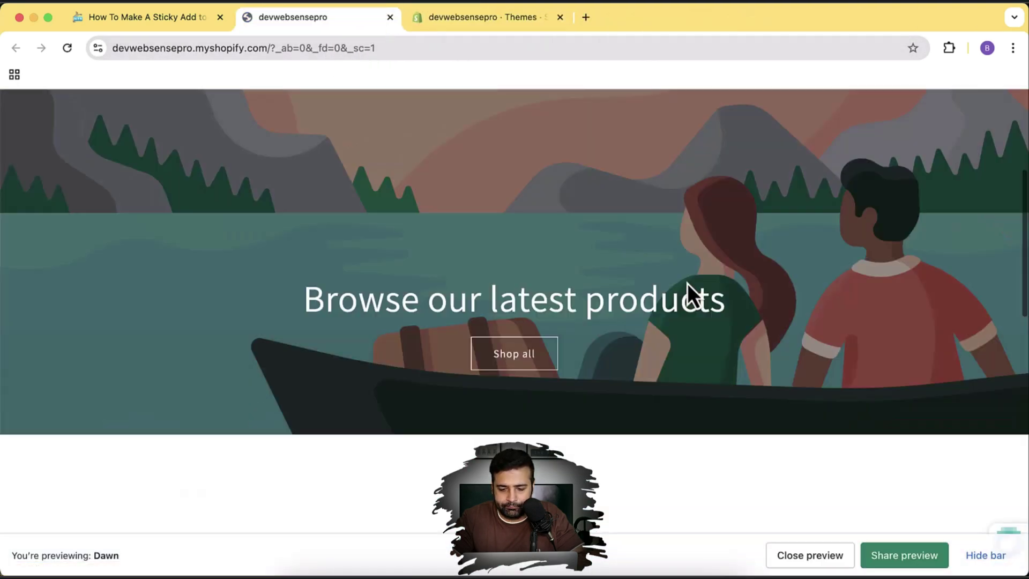
pyautogui.scroll(-9, 687, 282)
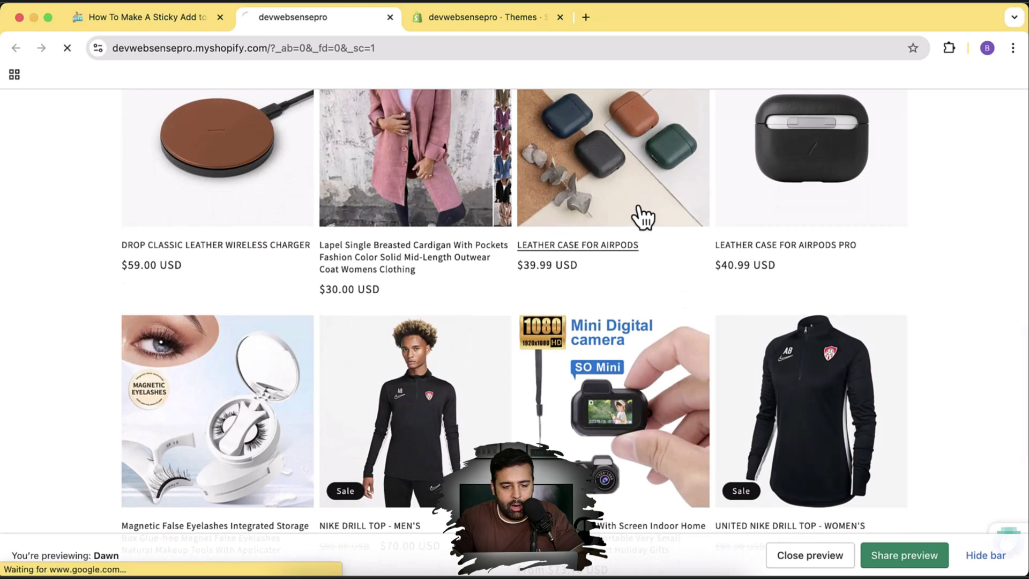
pyautogui.click(639, 207)
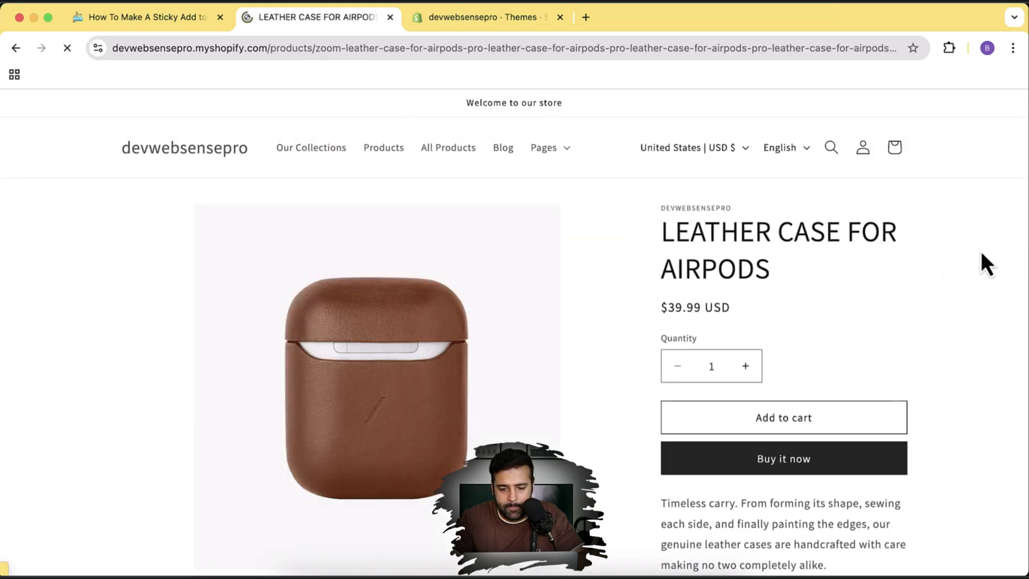
pyautogui.scroll(-3, 986, 236)
pyautogui.scroll(-10, 982, 225)
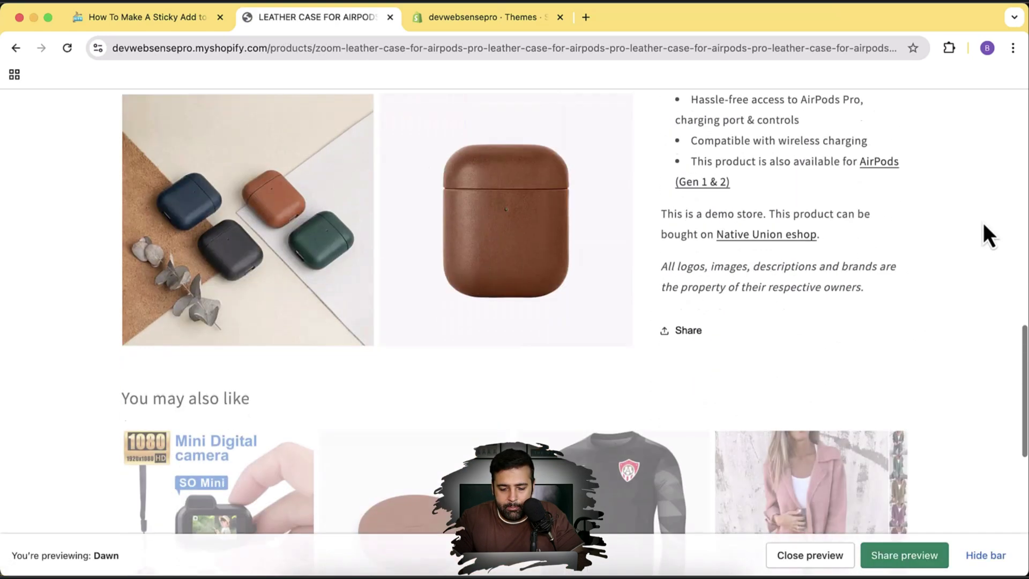
# Hide the theme preview bar and scroll through the $39.99 product page
pyautogui.click(976, 556)
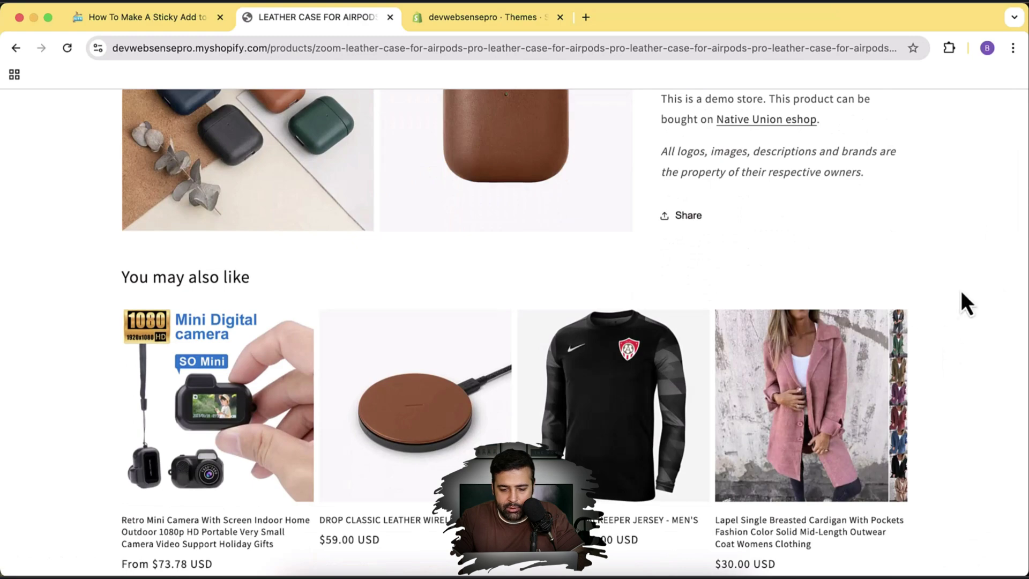
pyautogui.scroll(-5, 960, 291)
pyautogui.scroll(15, 961, 290)
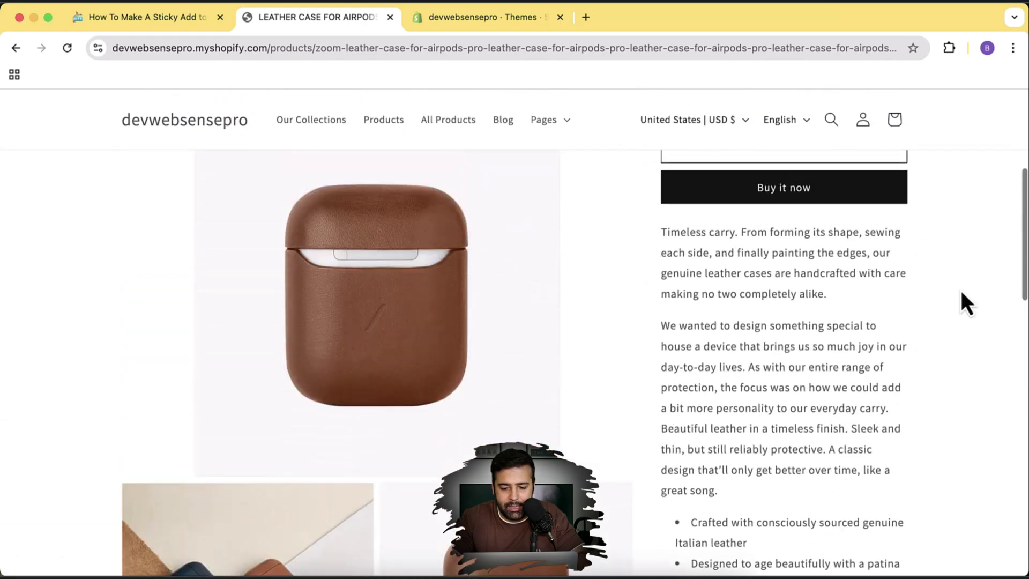
pyautogui.scroll(5, 960, 290)
pyautogui.scroll(-10, 960, 290)
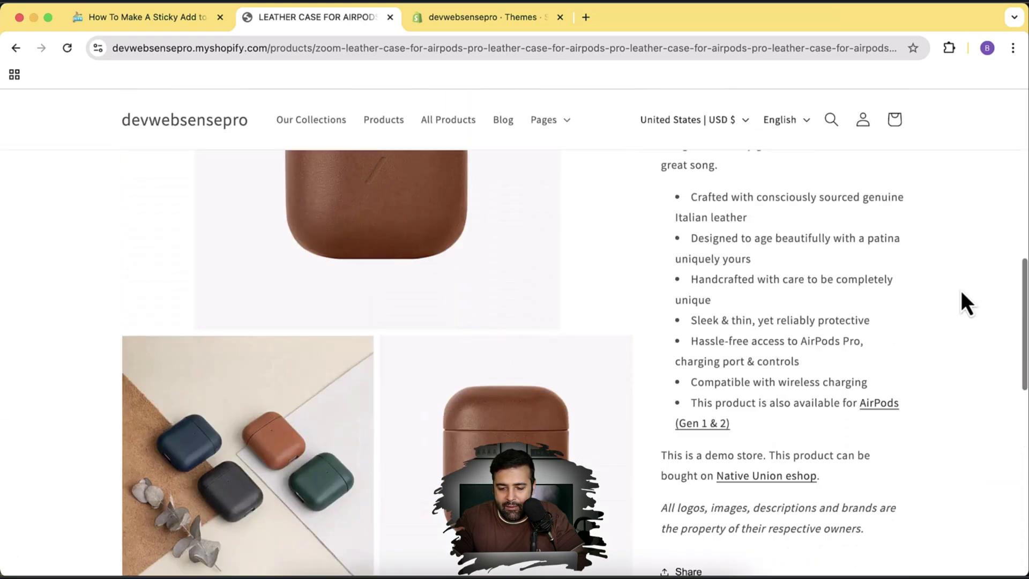
pyautogui.scroll(10, 960, 291)
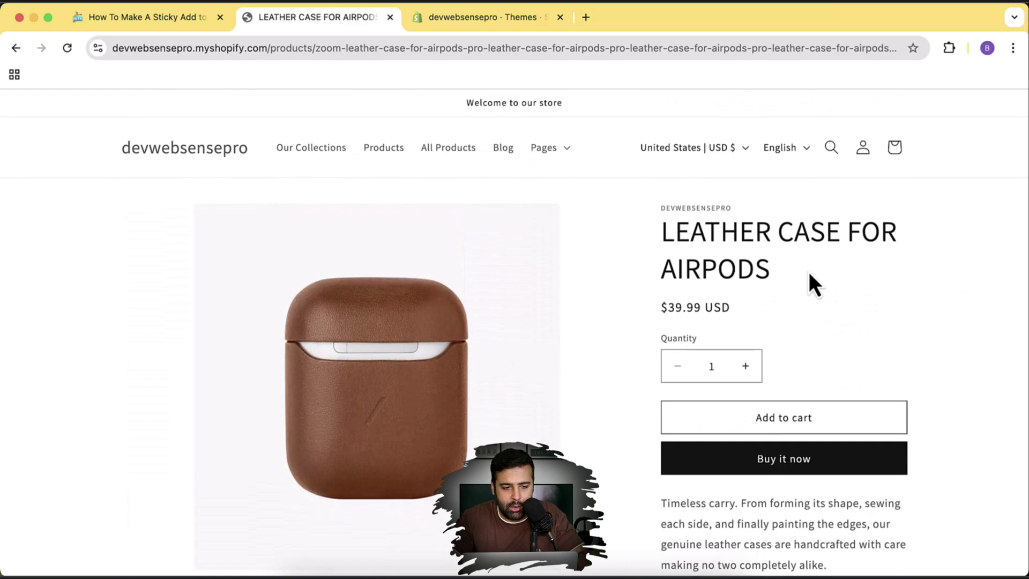
# Return to the WebSensePro sticky add-to-cart tutorial and check the article's web address
pyautogui.click(175, 23)
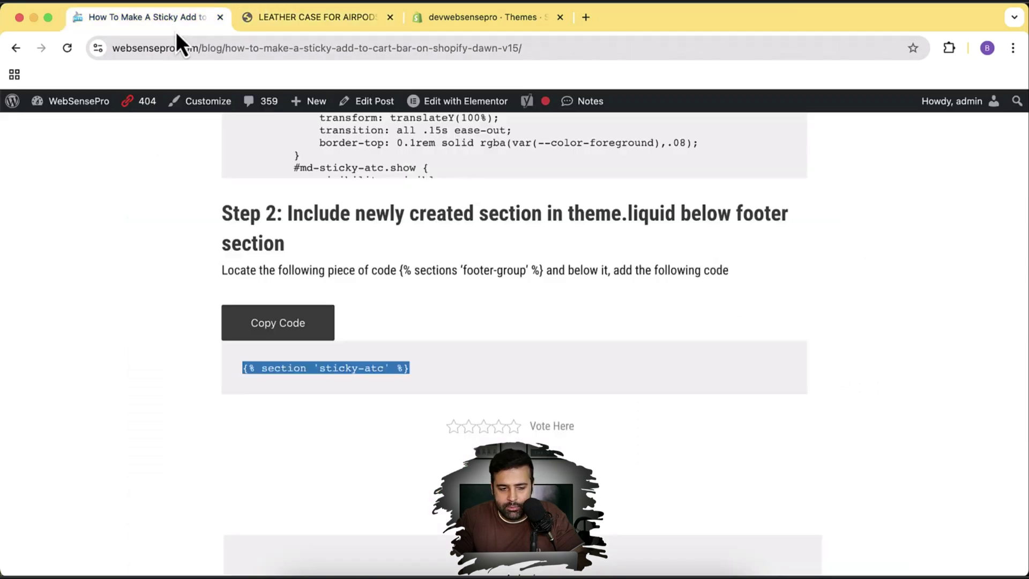
pyautogui.scroll(10, 732, 274)
pyautogui.scroll(1, 731, 275)
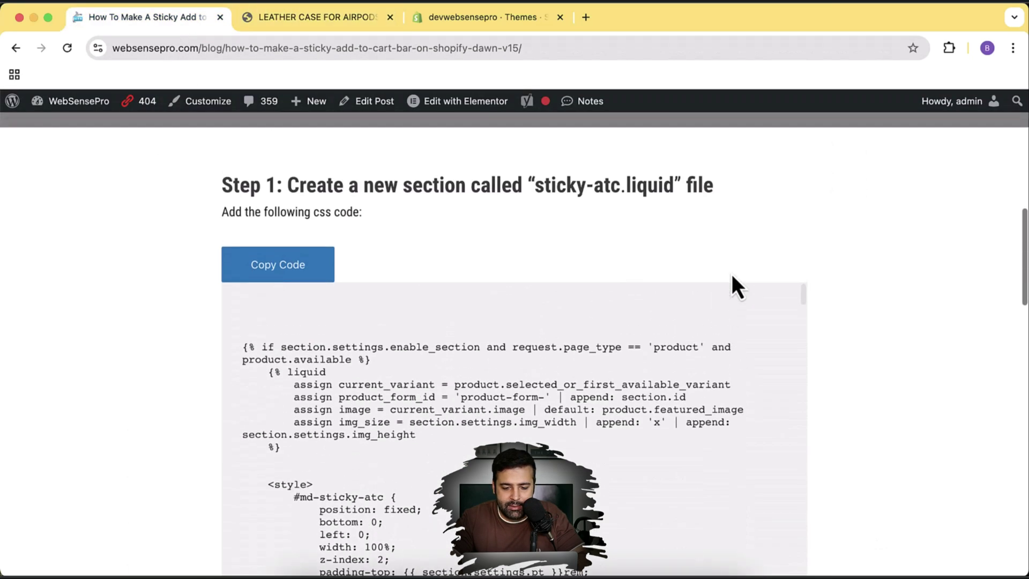
pyautogui.scroll(2, 912, 287)
pyautogui.scroll(-1, 912, 288)
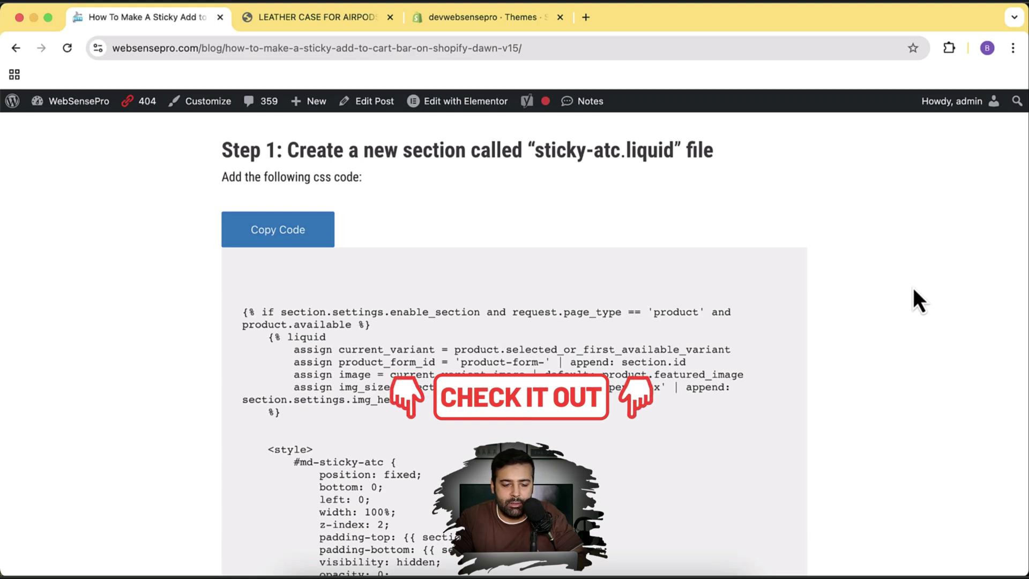
pyautogui.doubleClick(518, 48)
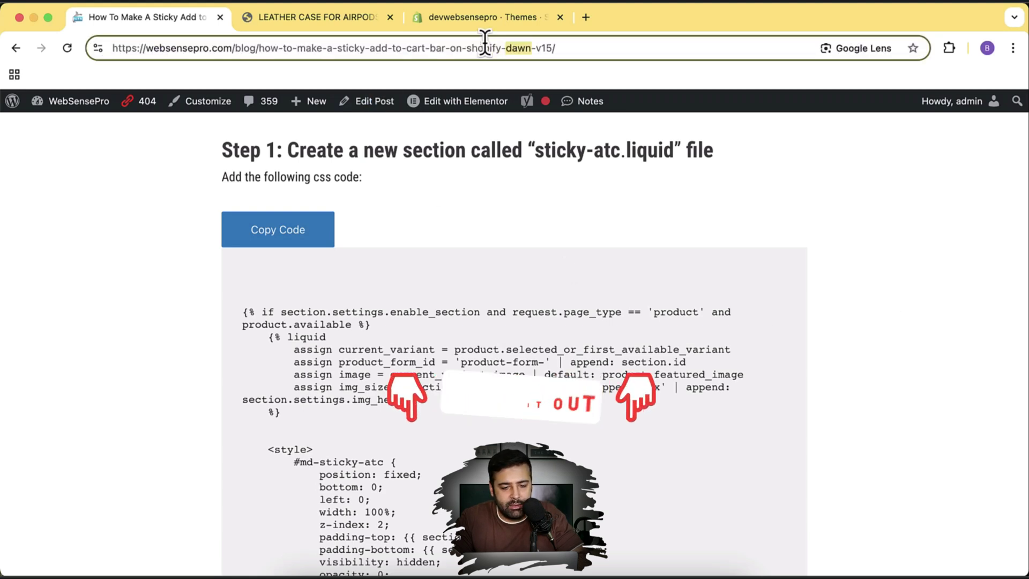
pyautogui.tripleClick(570, 52)
pyautogui.click(851, 256)
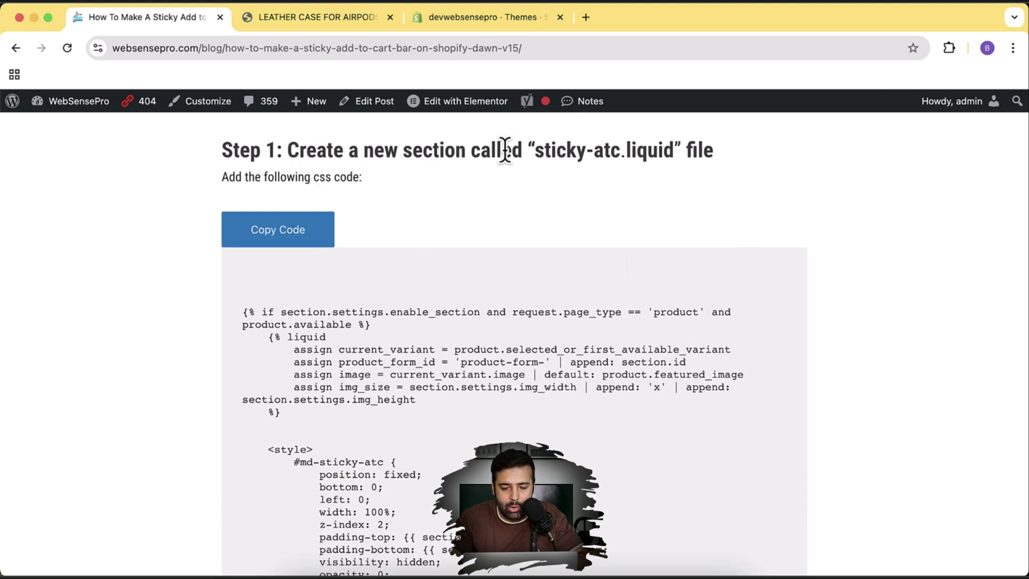
# Highlight the sticky-atc.liquid name in the Step 1 heading, then go back to Shopify Themes
pyautogui.moveTo(537, 151); pyautogui.dragTo(611, 152)
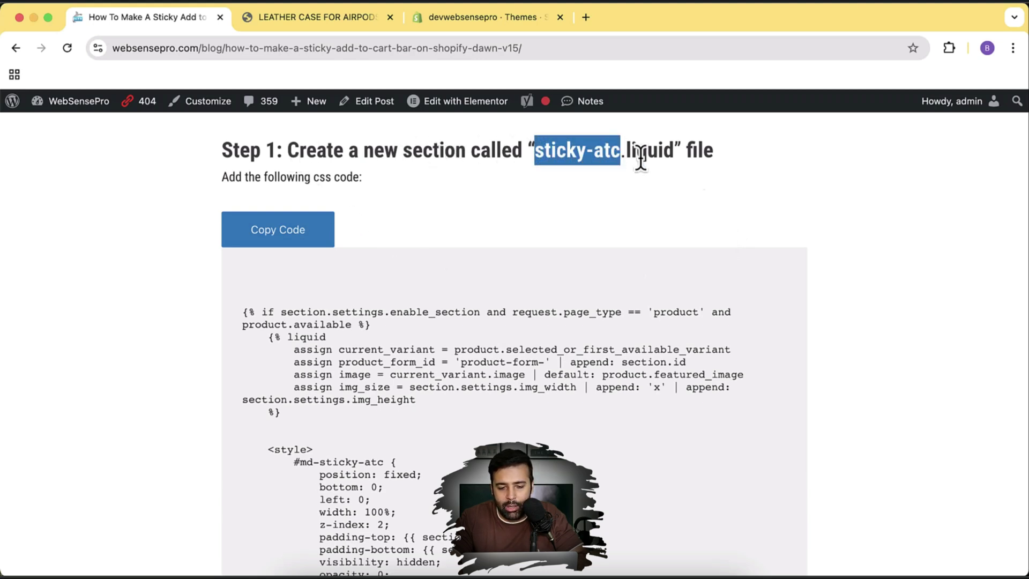
pyautogui.click(733, 193)
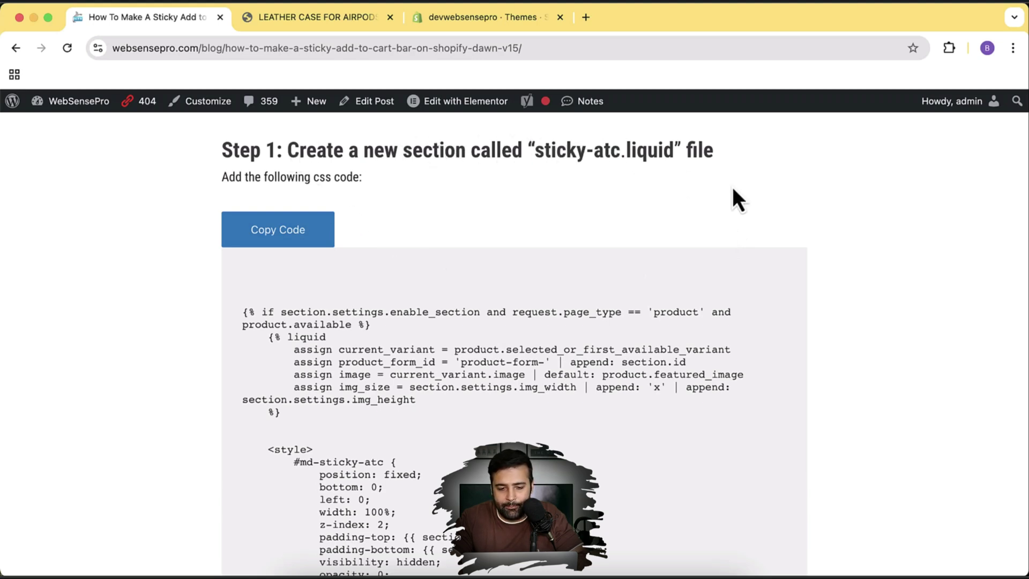
pyautogui.click(511, 21)
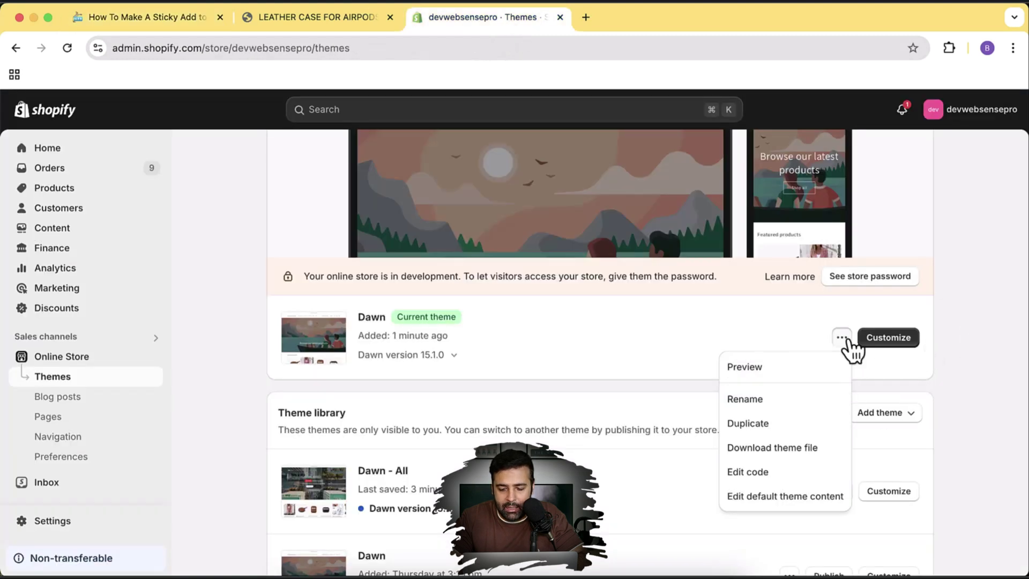
# Open the current Dawn theme's code editor in a new tab and expand its sections folder
pyautogui.click(806, 474)
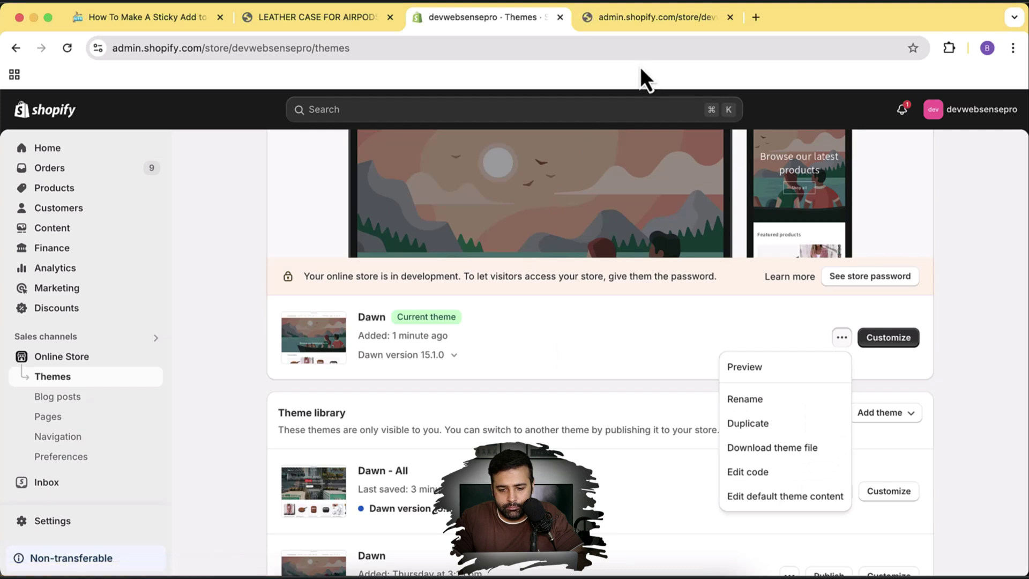
pyautogui.click(645, 23)
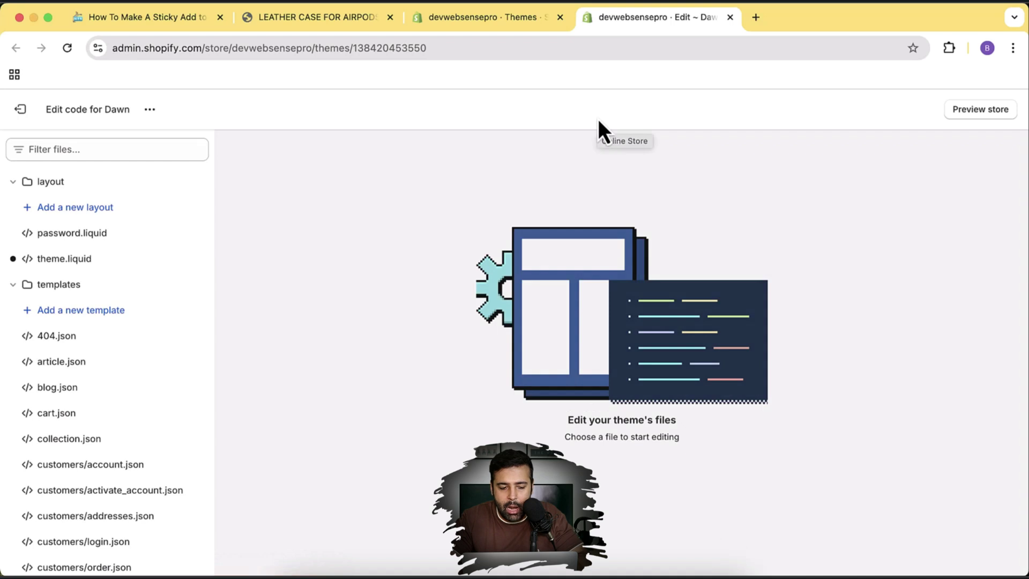
pyautogui.scroll(-8, 133, 230)
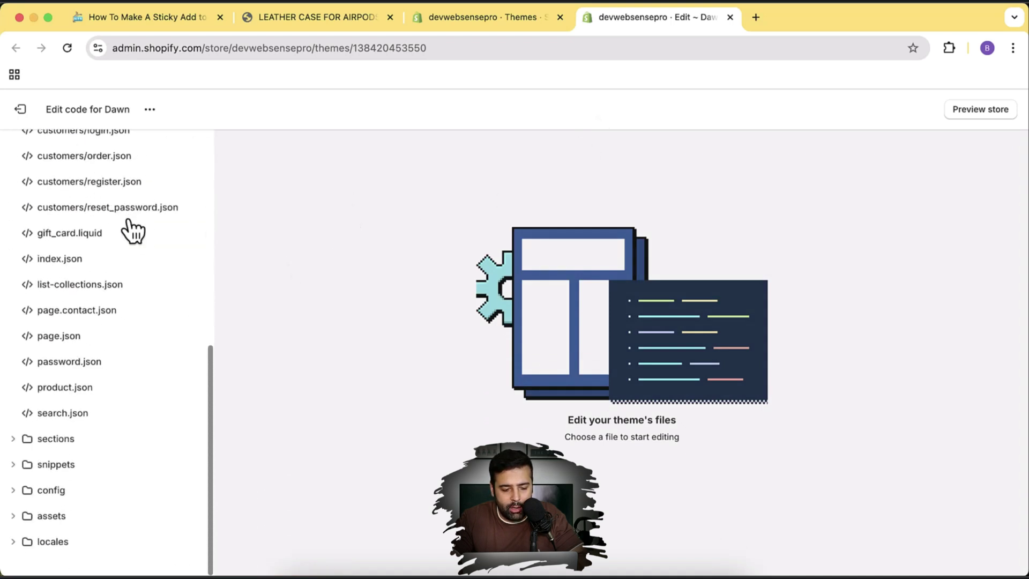
pyautogui.click(14, 439)
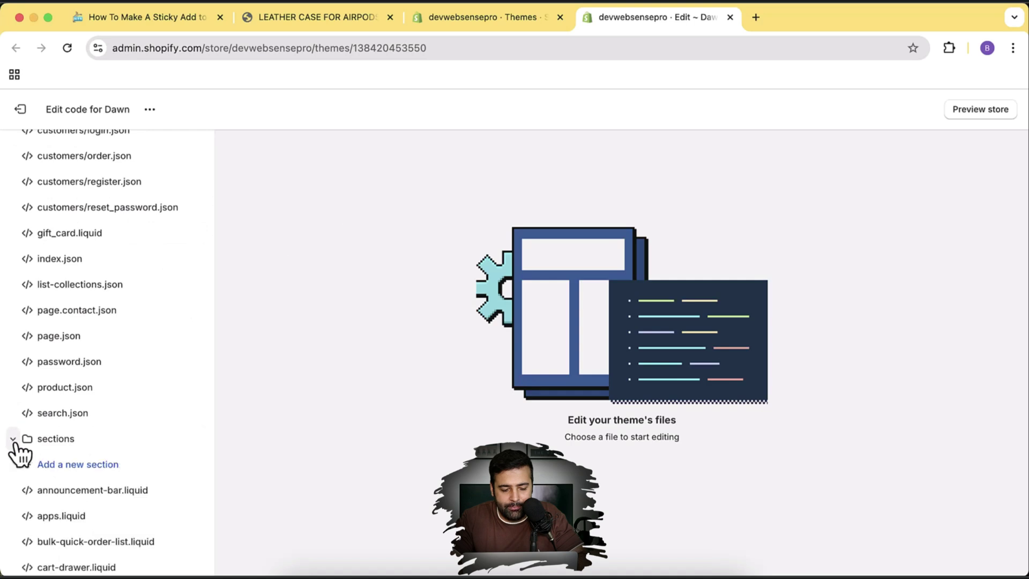
pyautogui.scroll(-4, 93, 301)
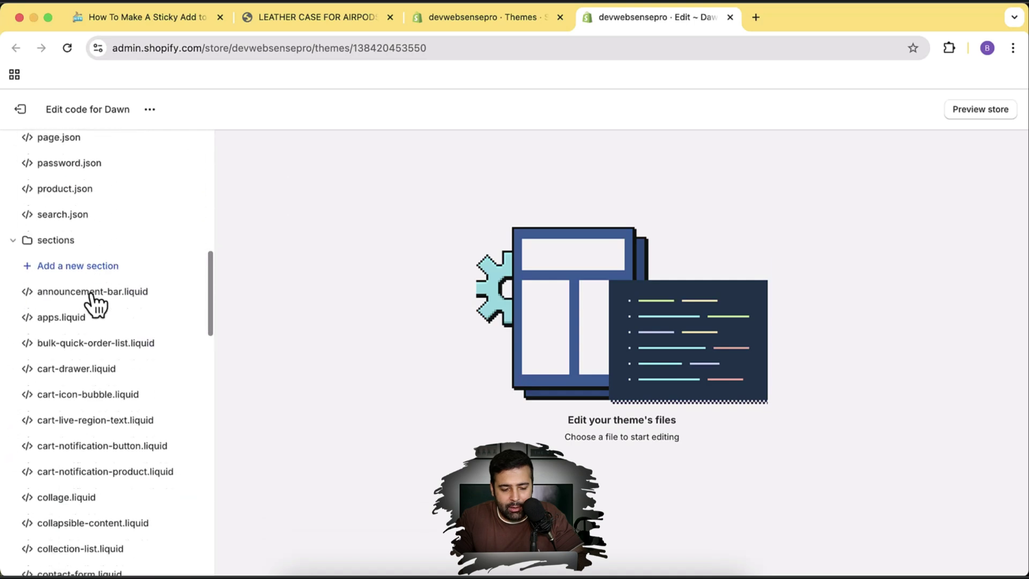
# Create a new section file named sticky-atc and delete its default schema code
pyautogui.click(140, 266)
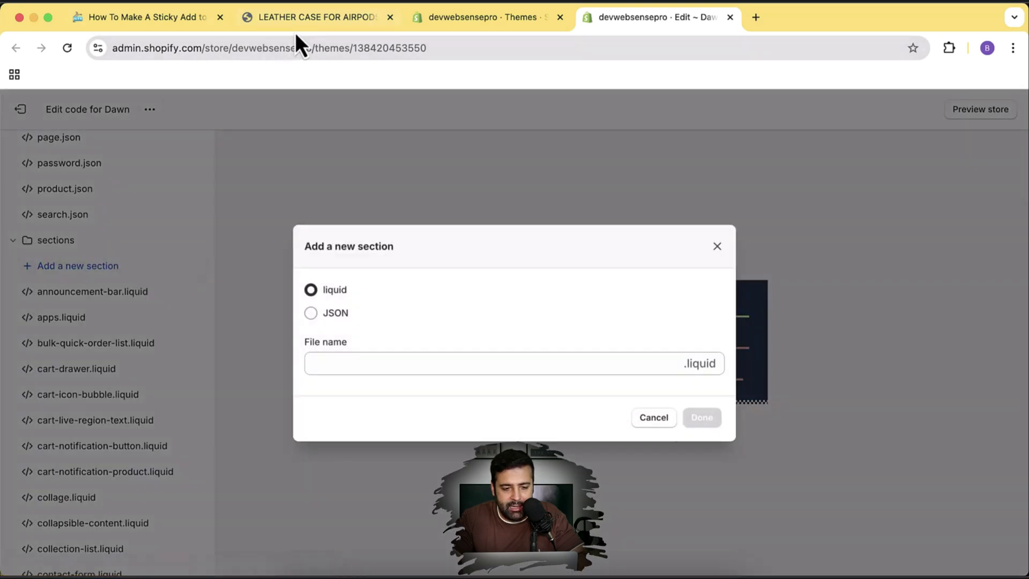
pyautogui.click(422, 374)
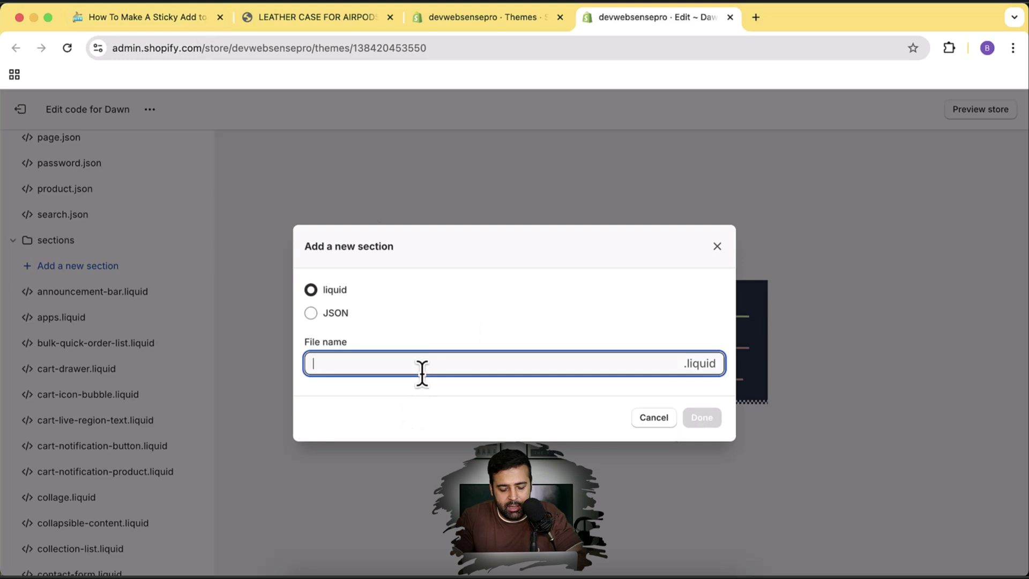
pyautogui.write('sticky-atc')
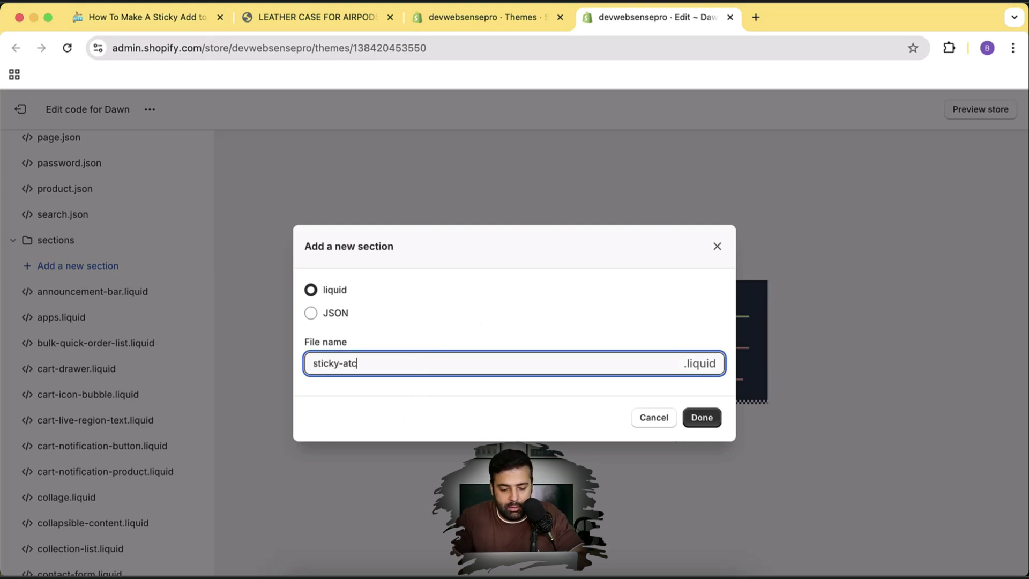
pyautogui.click(702, 418)
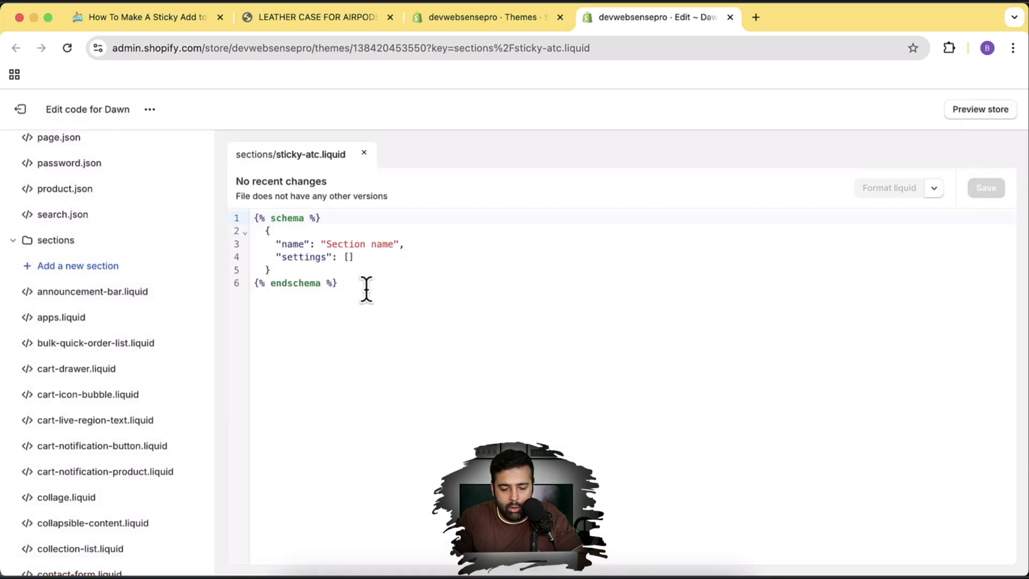
pyautogui.moveTo(366, 289); pyautogui.dragTo(269, 209)
pyautogui.press('BackSpace')
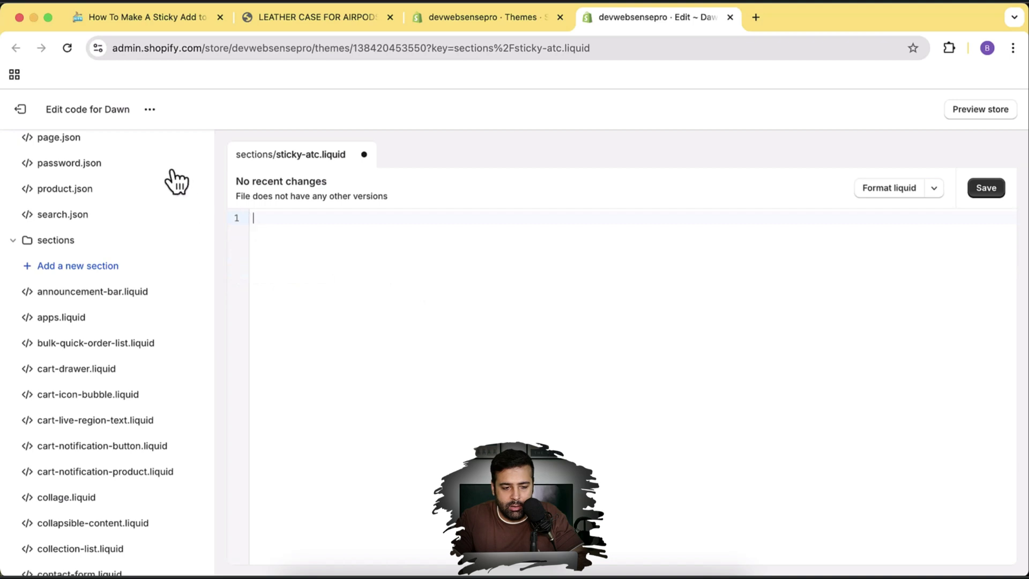
# Paste the tutorial's Step 1 sticky bar code into sticky-atc.liquid and save it
pyautogui.click(166, 18)
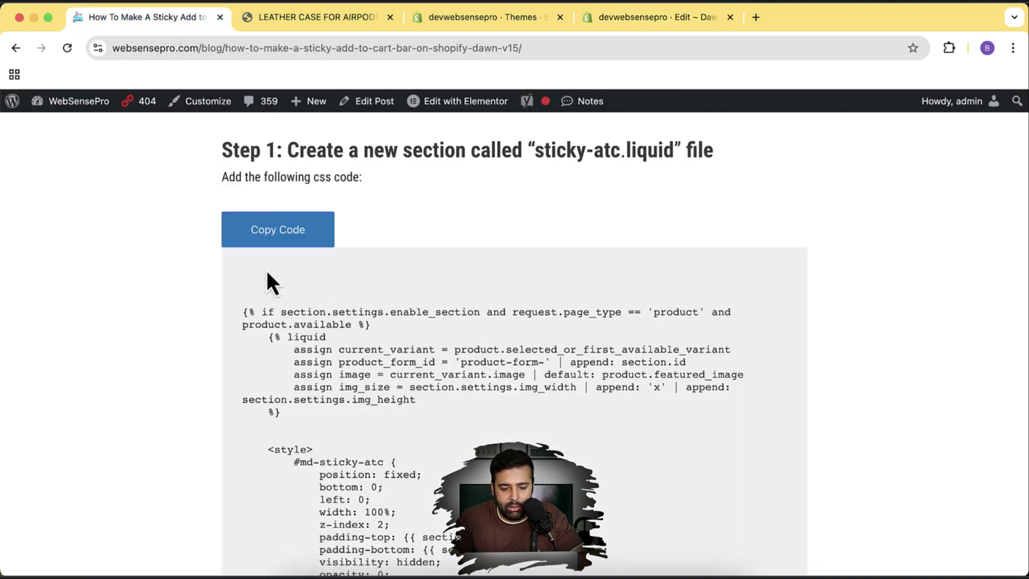
pyautogui.click(277, 229)
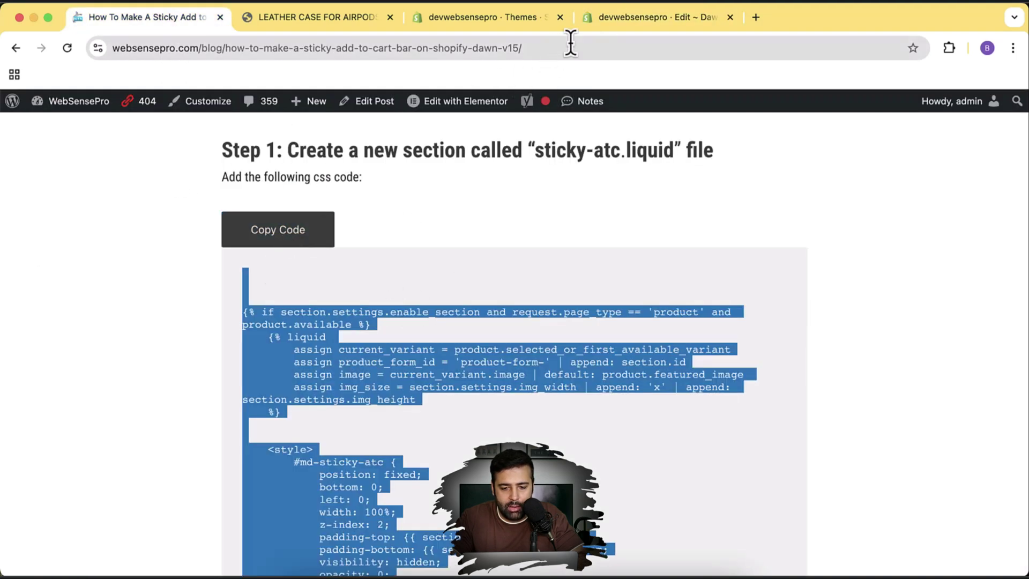
pyautogui.click(621, 22)
pyautogui.press('super+v')
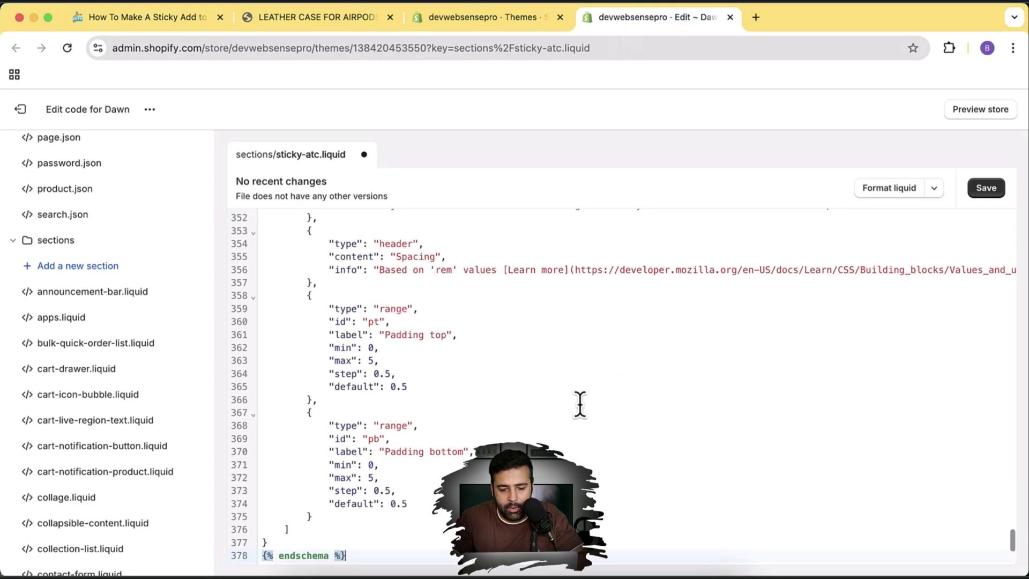
pyautogui.scroll(15, 561, 393)
pyautogui.scroll(20, 561, 394)
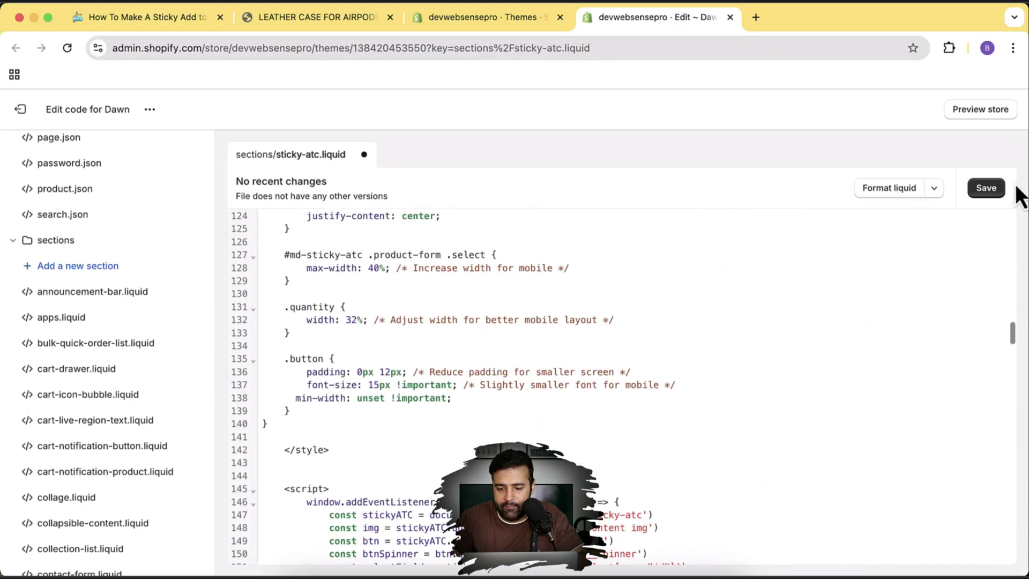
pyautogui.click(986, 188)
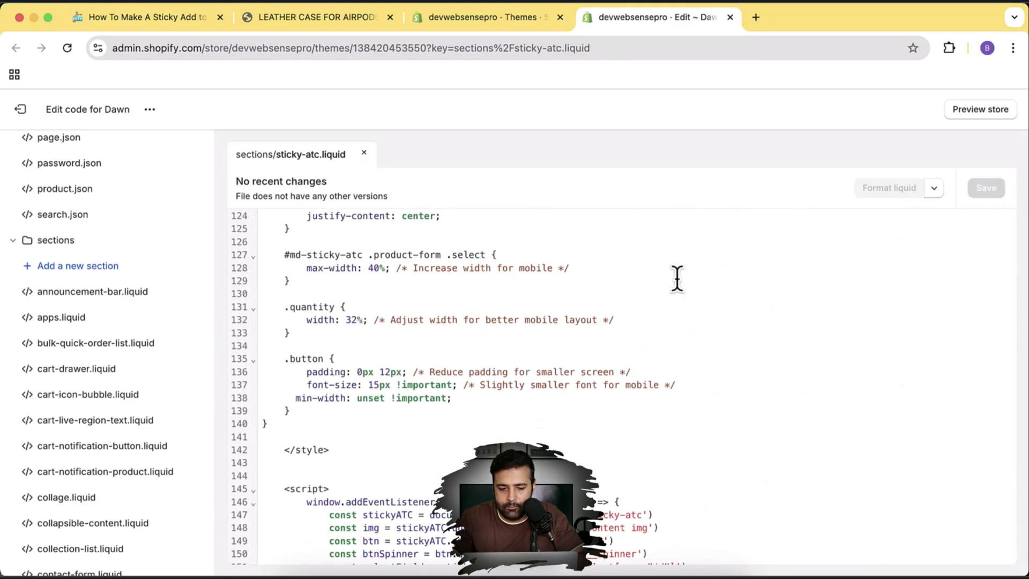
# Select the tutorial's Step 2 include line and open theme.liquid in the code editor
pyautogui.click(181, 26)
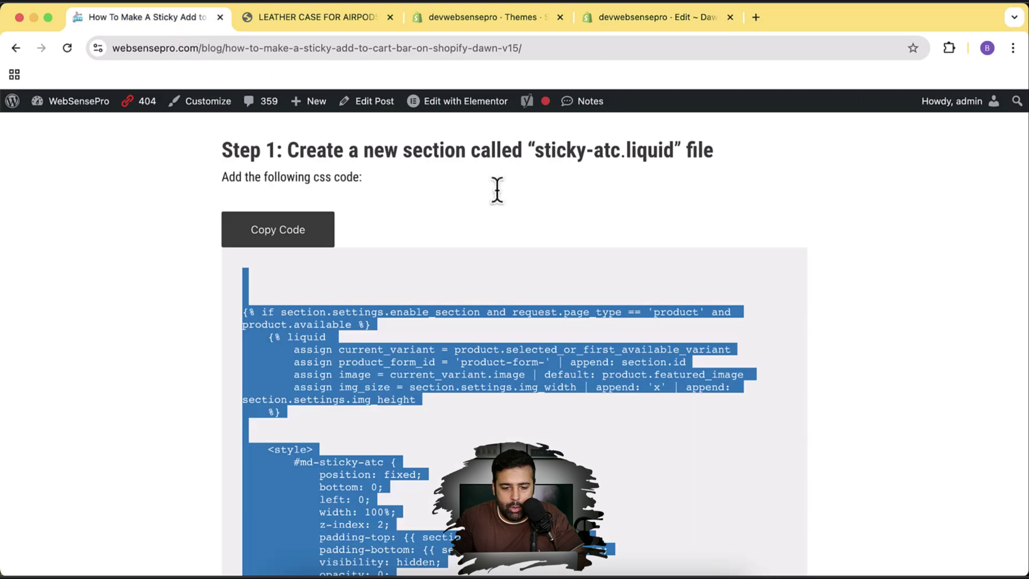
pyautogui.scroll(-8, 782, 223)
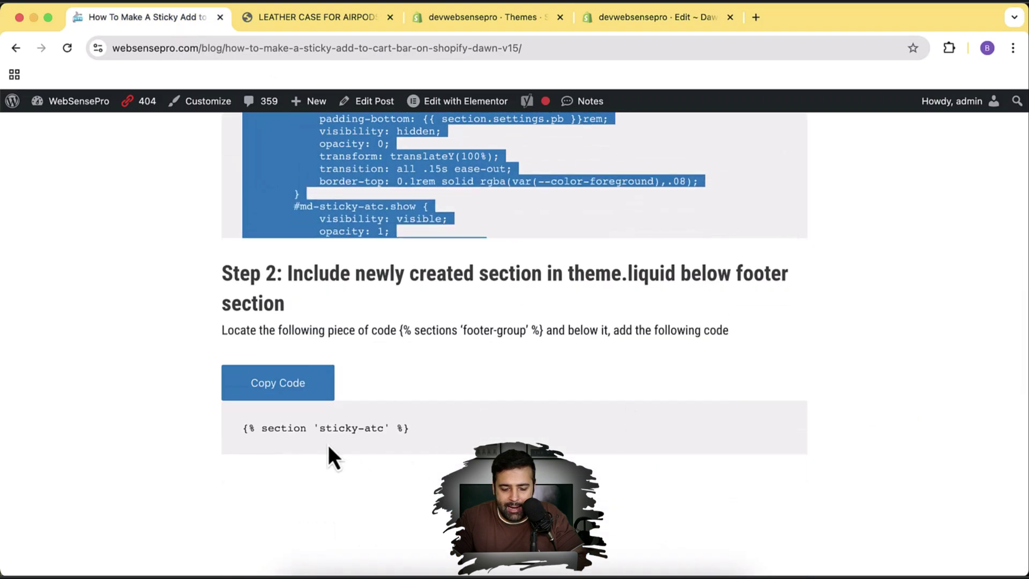
pyautogui.tripleClick(411, 428)
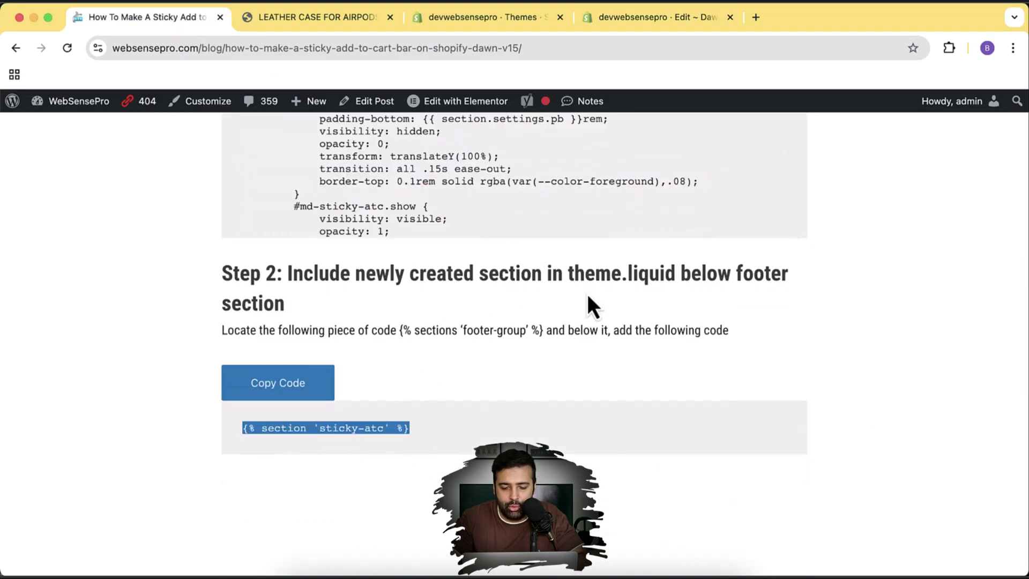
pyautogui.click(615, 18)
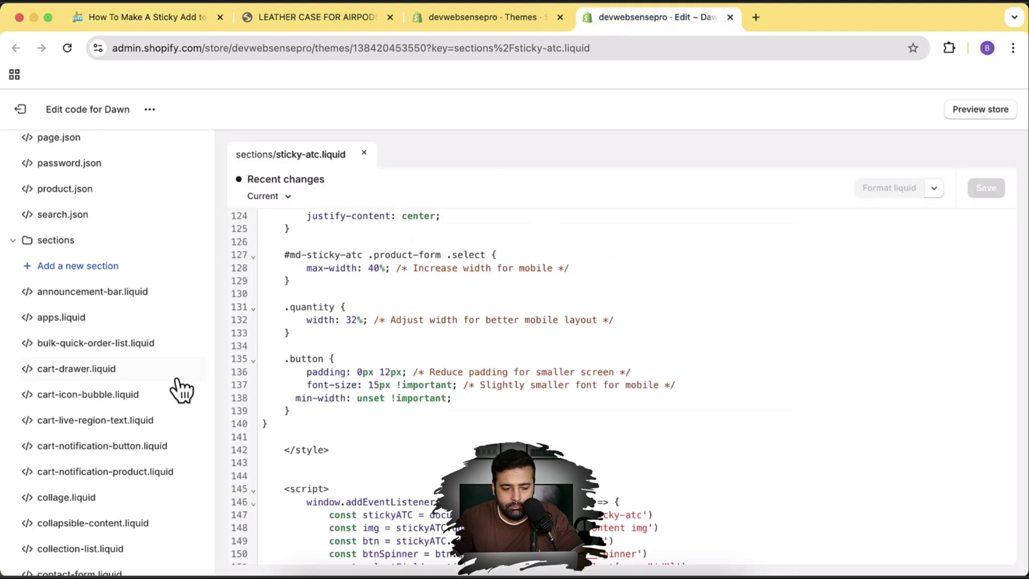
pyautogui.scroll(15, 179, 386)
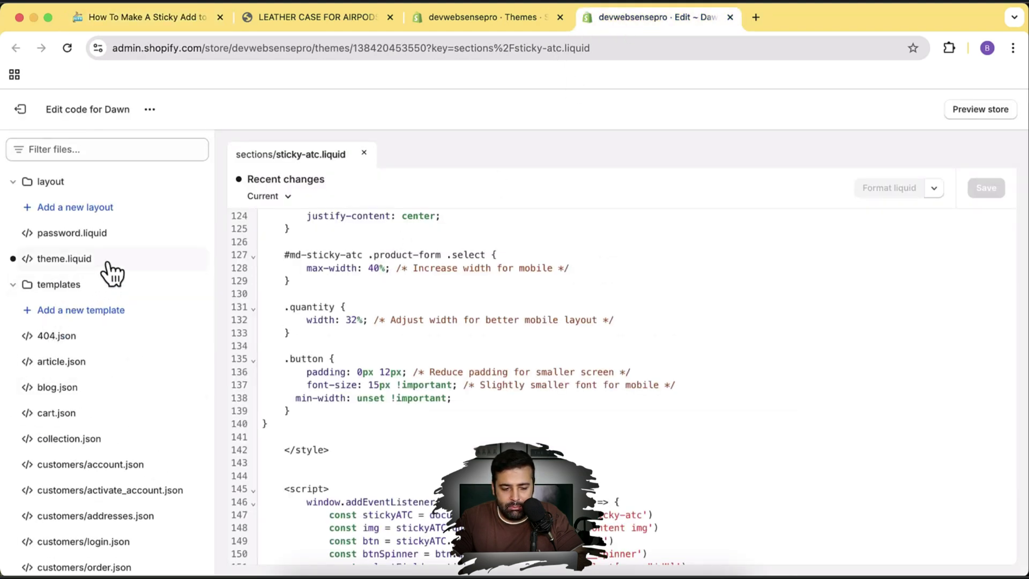
pyautogui.click(89, 263)
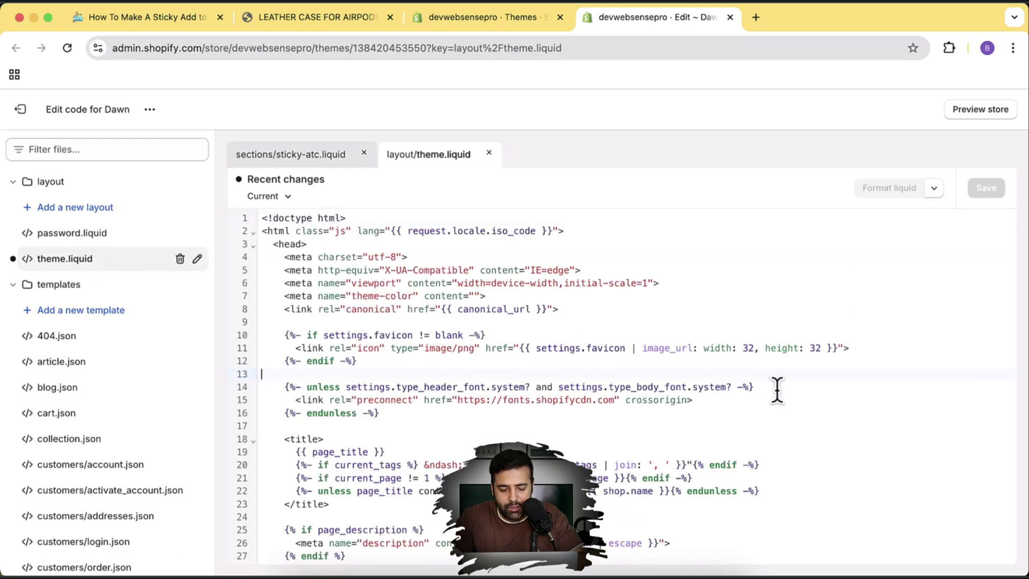
# Find the footer-group sections line in theme.liquid and add an empty line below it
pyautogui.hotkey('ctrl', 'f')
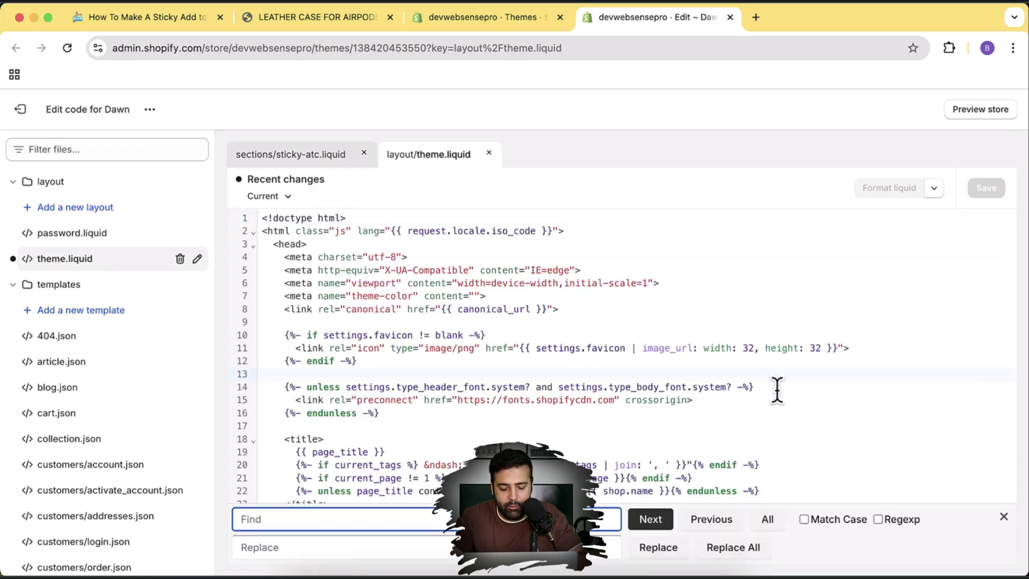
pyautogui.write('foote')
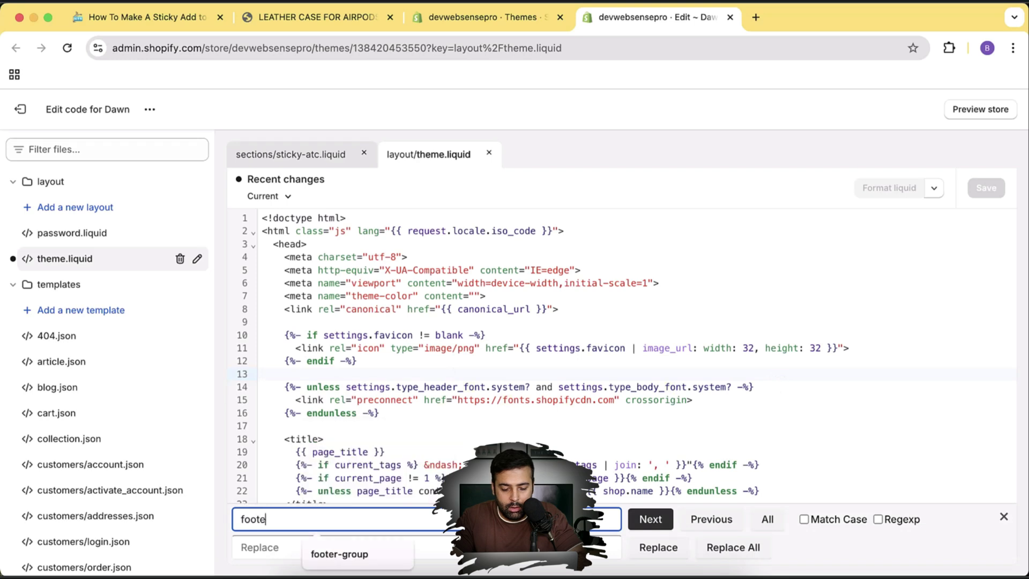
pyautogui.write('r-group')
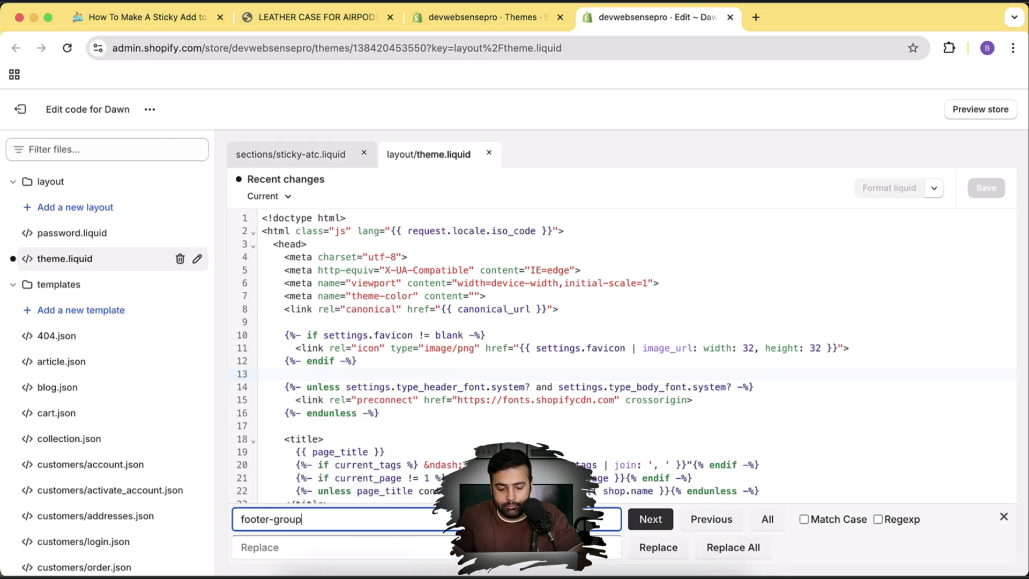
pyautogui.press('Return')
pyautogui.scroll(-3, 750, 332)
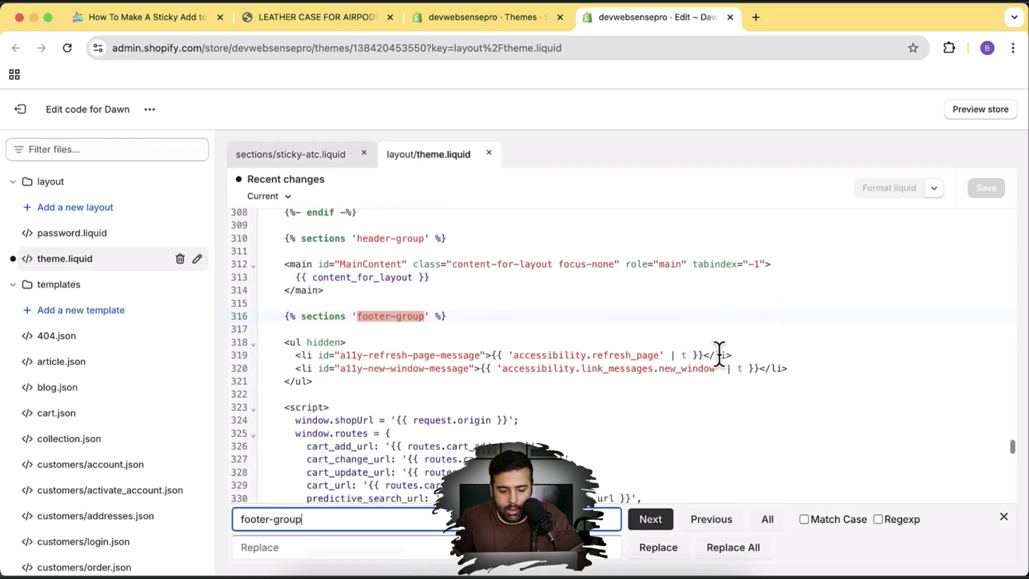
pyautogui.click(537, 307)
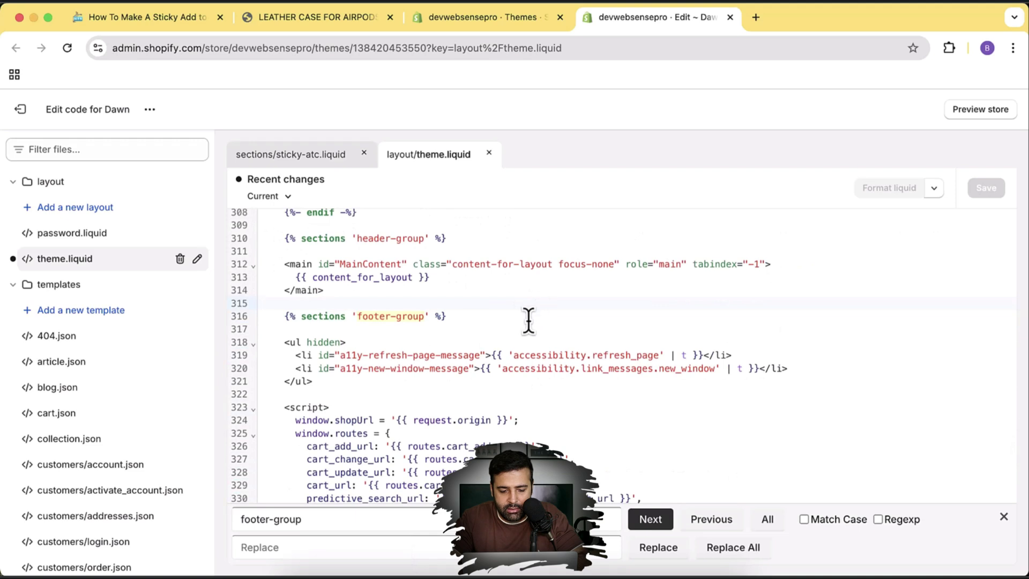
pyautogui.press('Return')
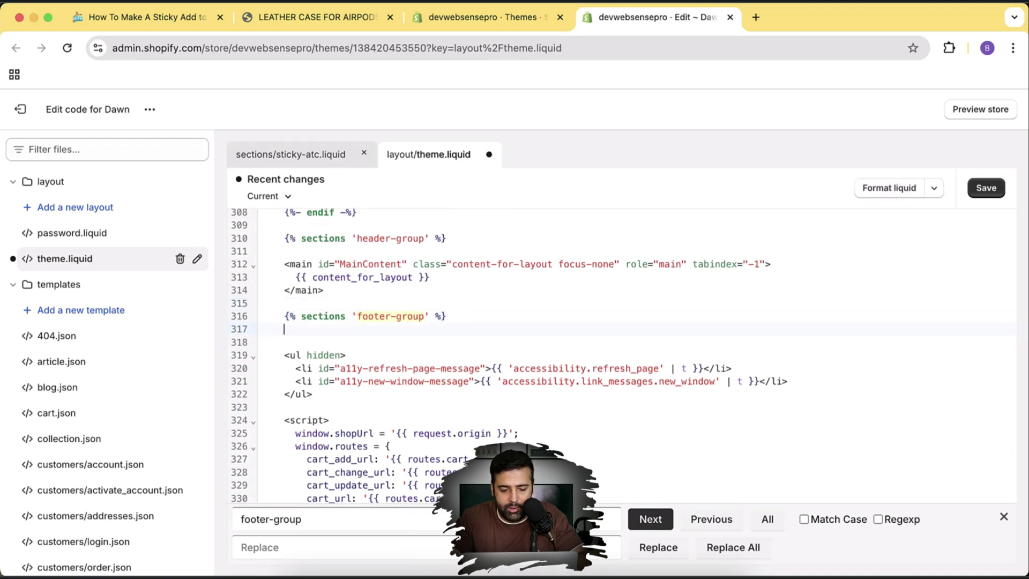
# Paste {% section 'sticky-atc' %} from the tutorial onto line 317 and save theme.liquid
pyautogui.click(166, 25)
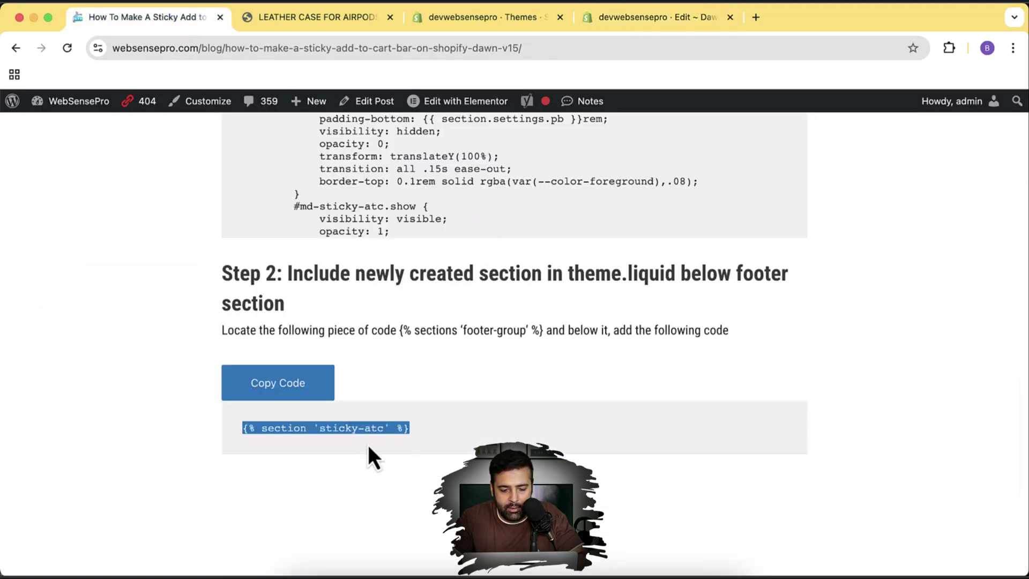
pyautogui.click(388, 429)
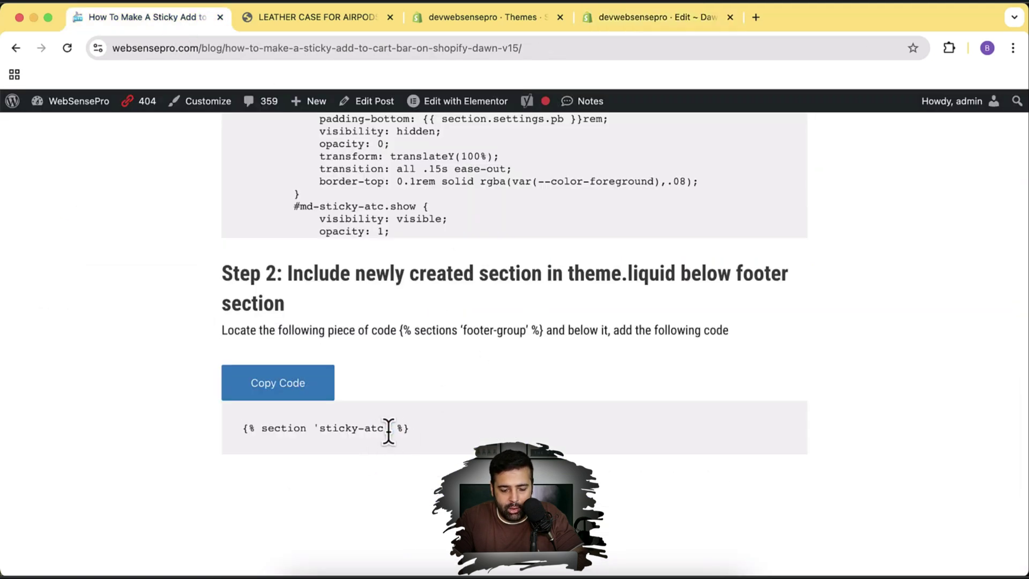
pyautogui.click(316, 391)
pyautogui.press('super+c')
pyautogui.click(644, 30)
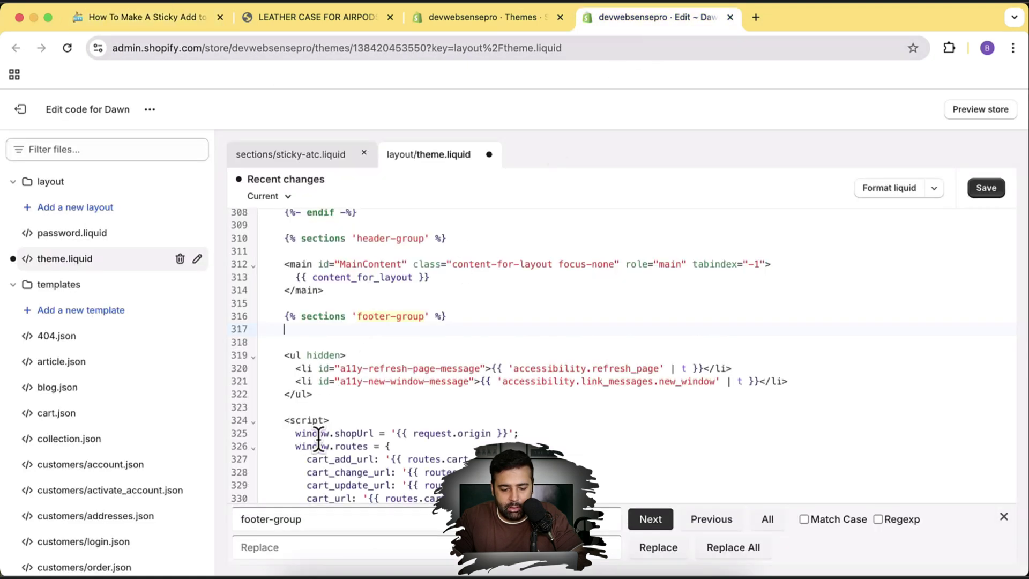
pyautogui.press('super+v')
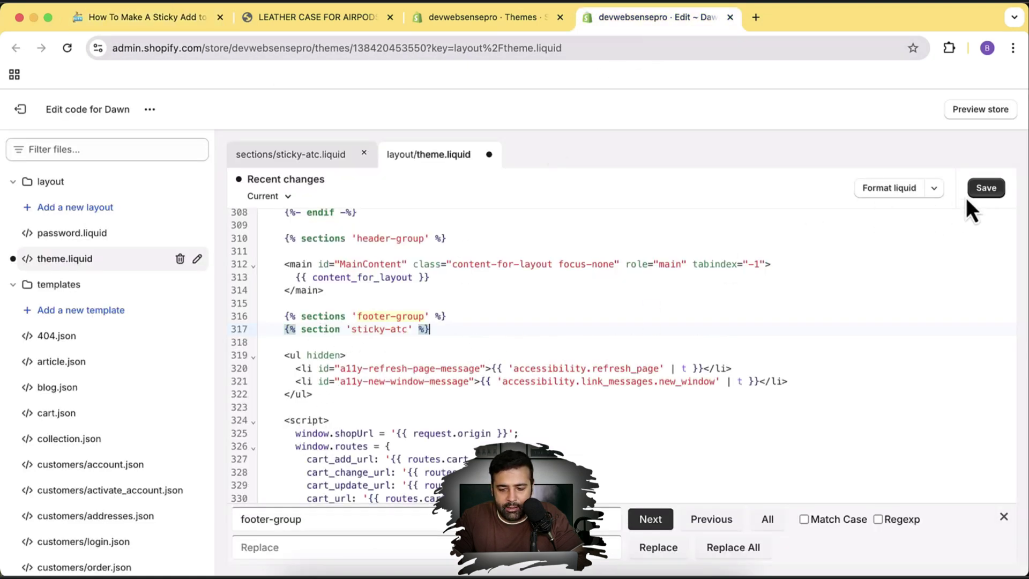
pyautogui.click(986, 190)
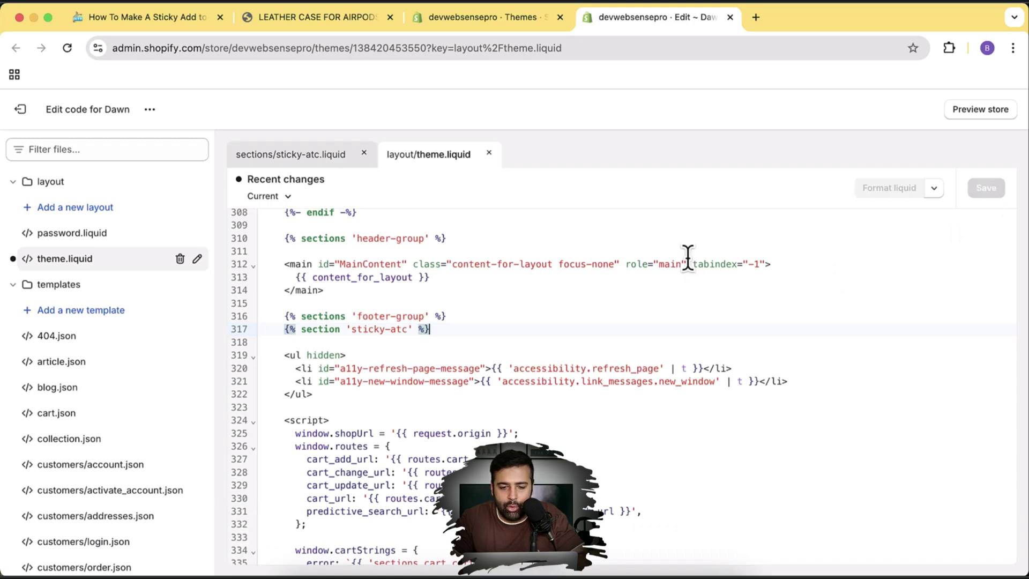
# Open the Dawn customizer, view the enabled Sticky ATC section settings, and pick the product page type
pyautogui.click(151, 110)
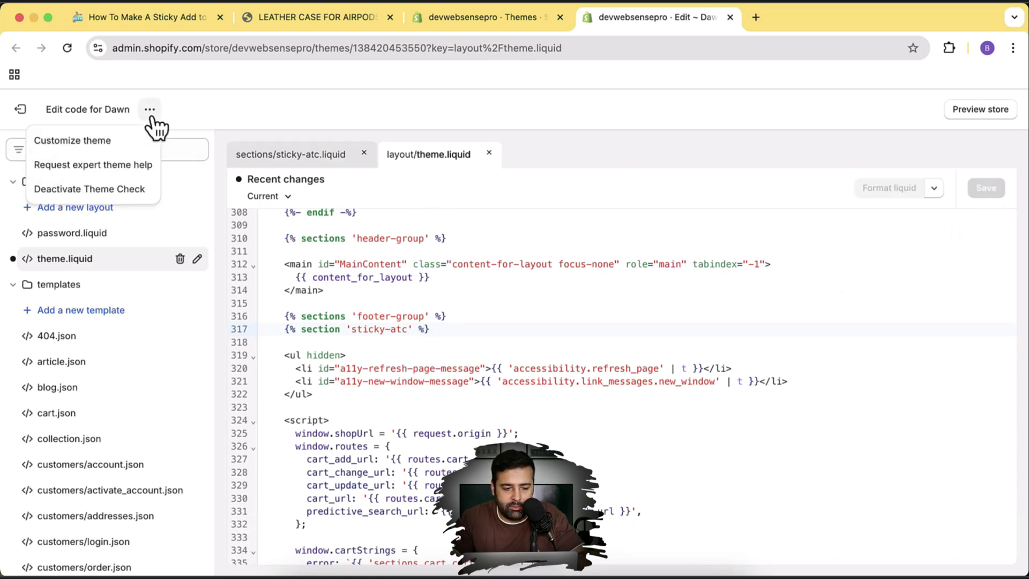
pyautogui.keyDown('super'); pyautogui.click(109, 142); pyautogui.keyUp('super')
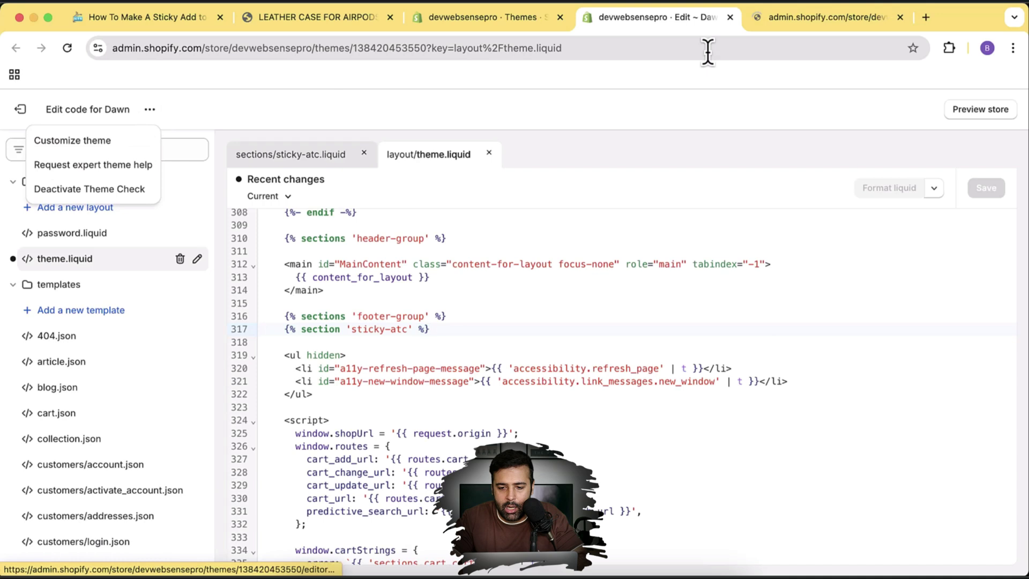
pyautogui.click(809, 24)
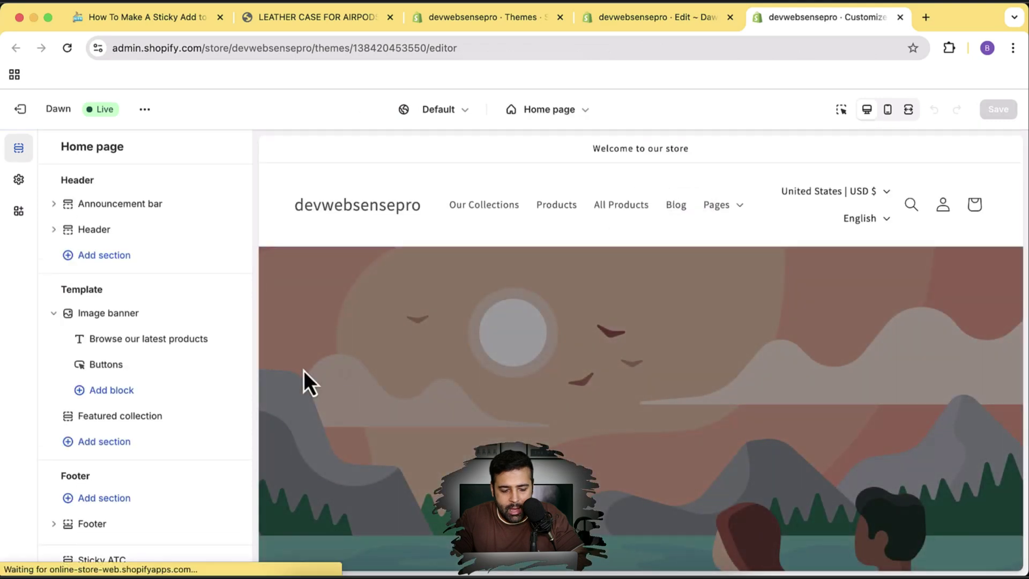
pyautogui.scroll(-1, 142, 402)
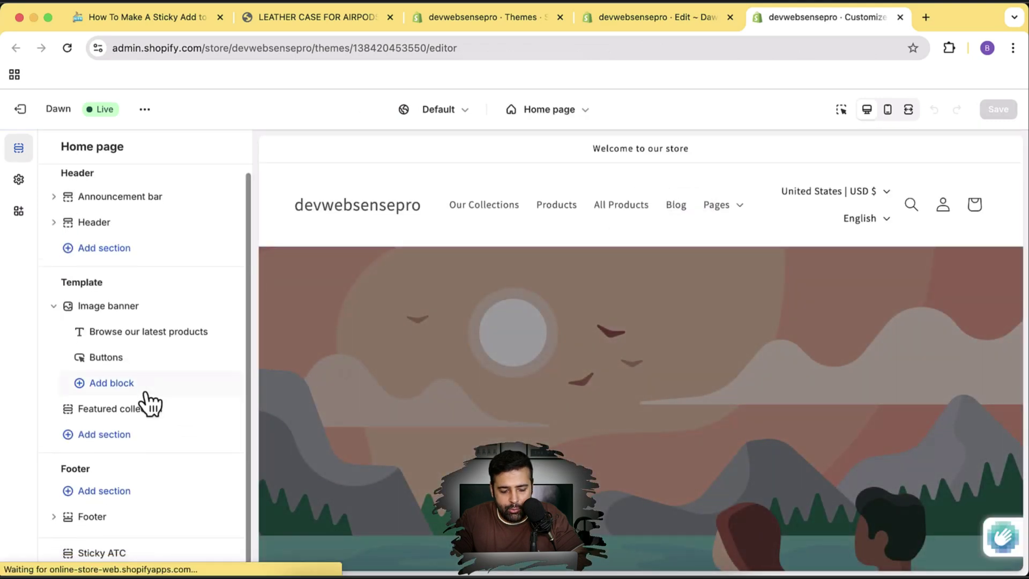
pyautogui.click(128, 553)
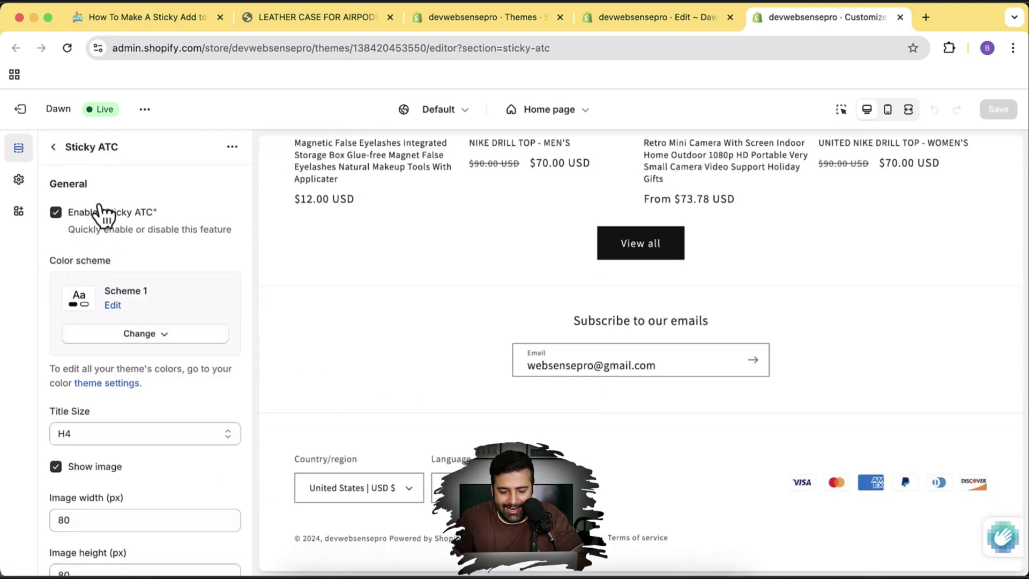
pyautogui.click(573, 112)
pyautogui.click(572, 192)
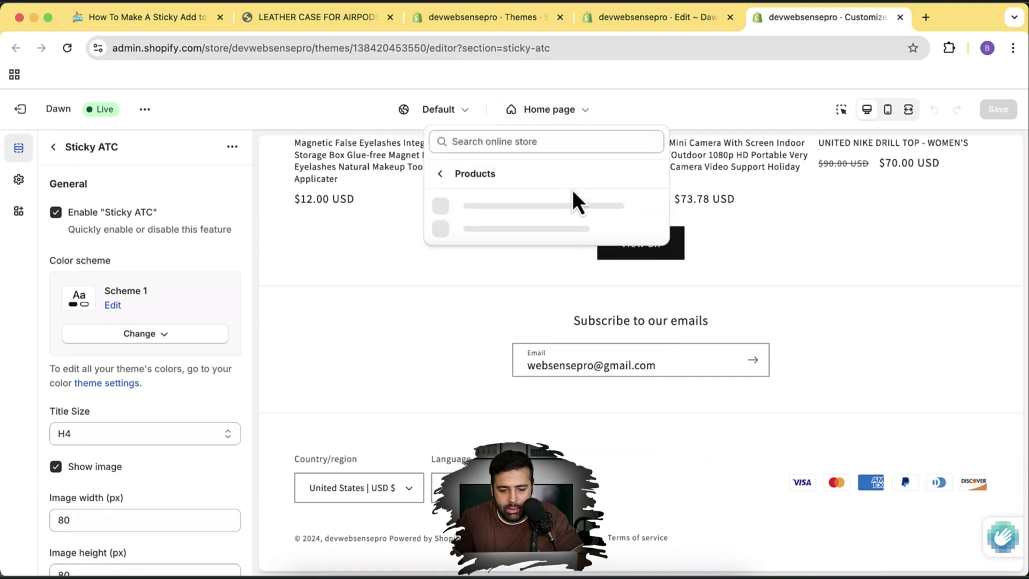
# Preview the Default product page and scroll to check the sticky add-to-cart bar
pyautogui.click(562, 203)
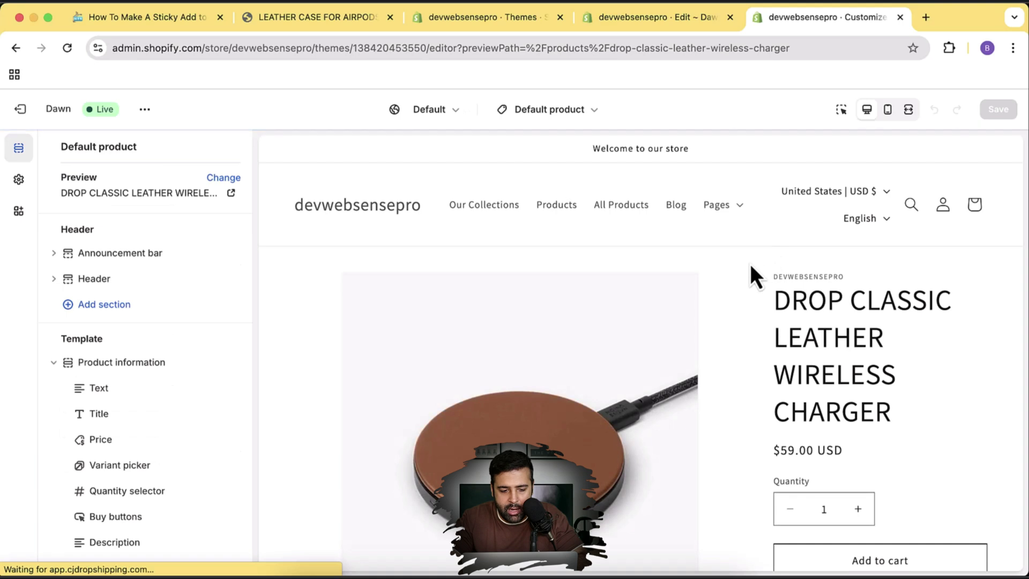
pyautogui.scroll(-7, 705, 263)
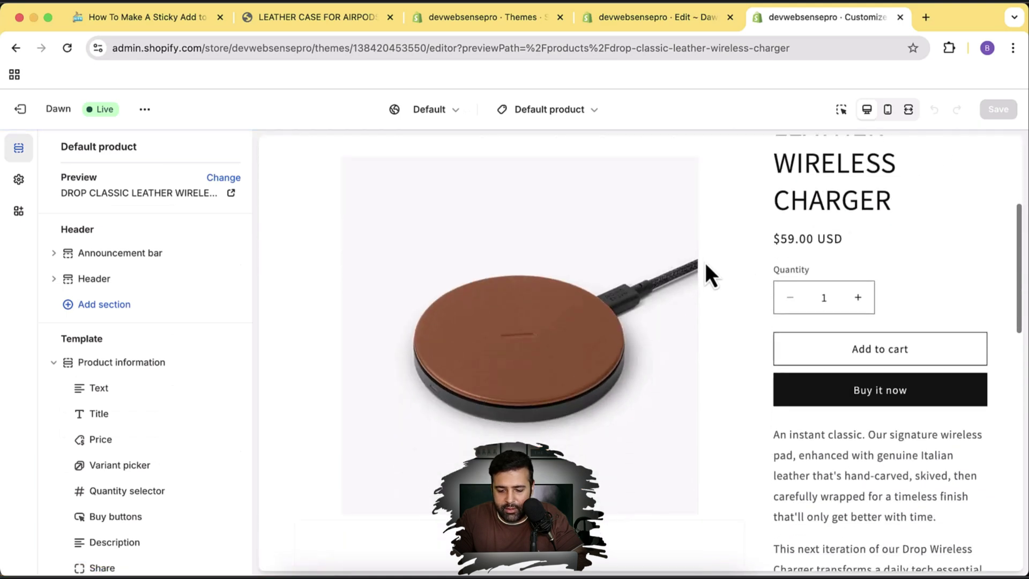
pyautogui.scroll(-15, 705, 262)
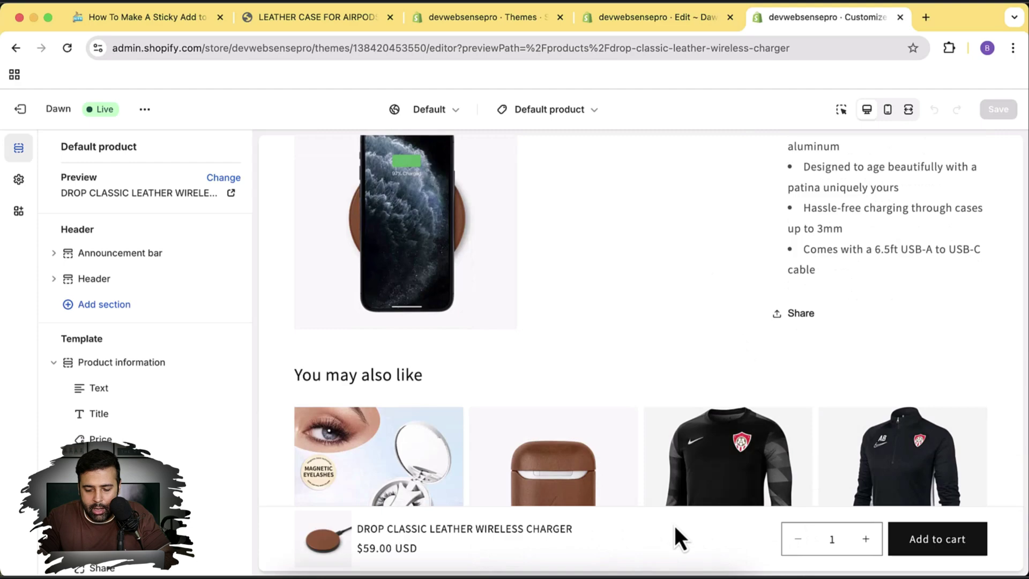
pyautogui.scroll(20, 680, 459)
pyautogui.scroll(-15, 684, 460)
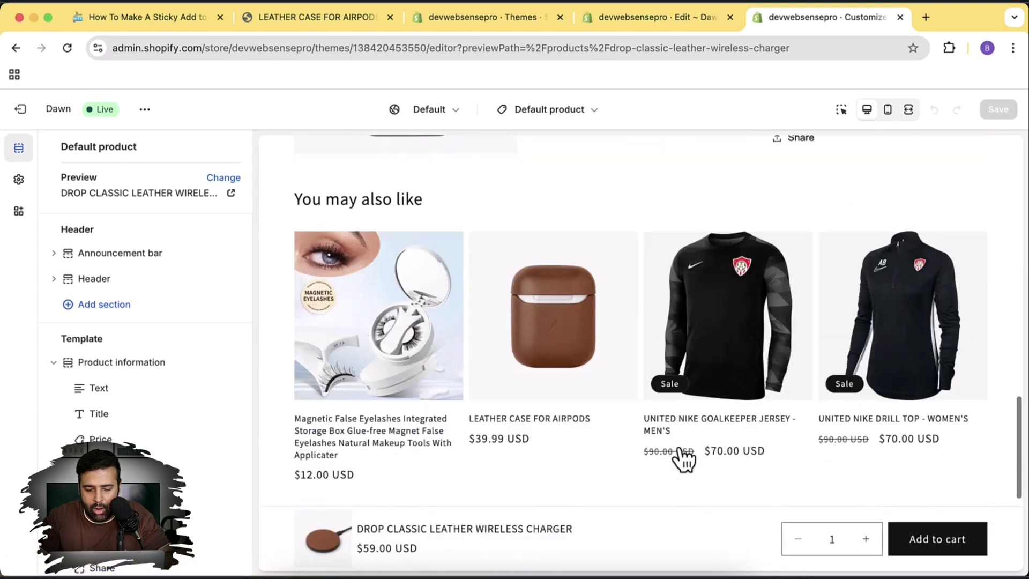
pyautogui.scroll(20, 683, 459)
pyautogui.scroll(-15, 683, 459)
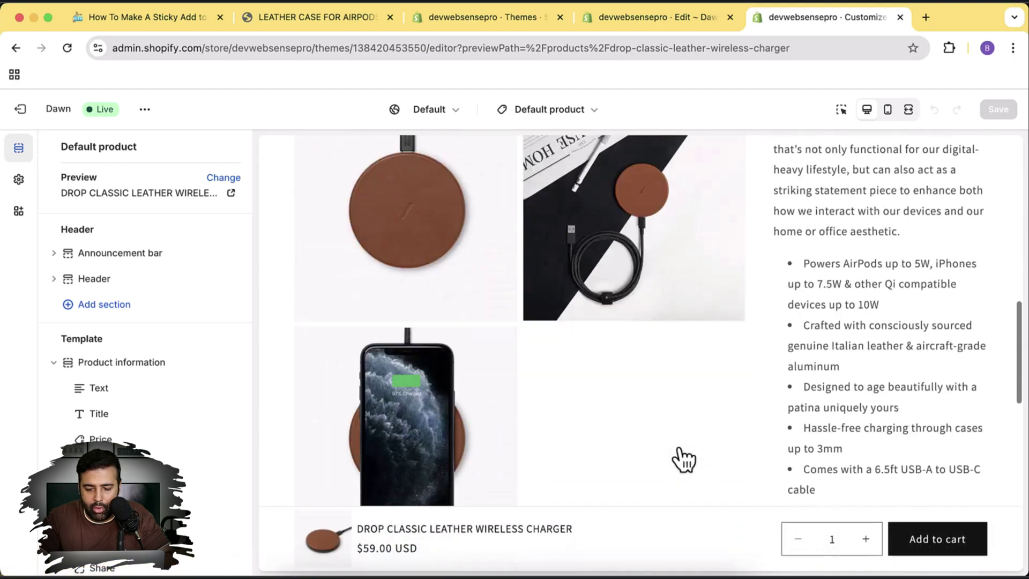
pyautogui.scroll(15, 684, 459)
pyautogui.scroll(1, 684, 459)
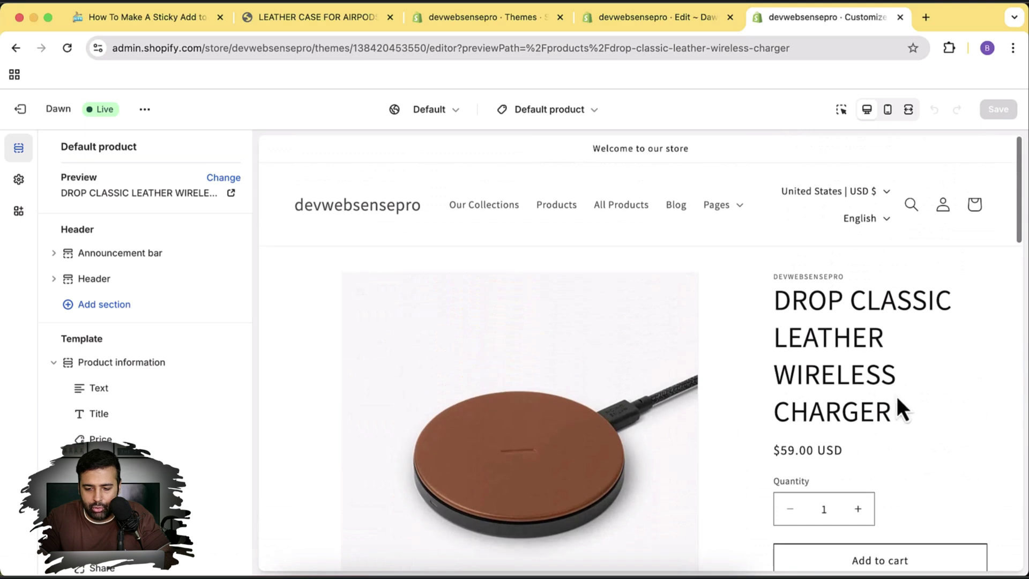
# Switch the preview to mobile and scroll to see the $59.00 sticky Add to cart bar
pyautogui.click(888, 111)
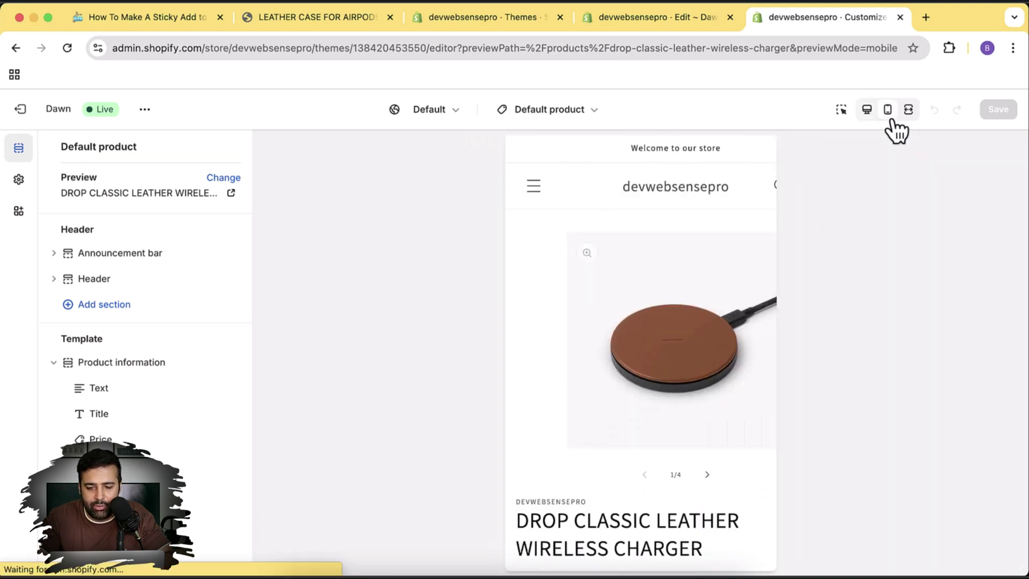
pyautogui.scroll(-12, 660, 269)
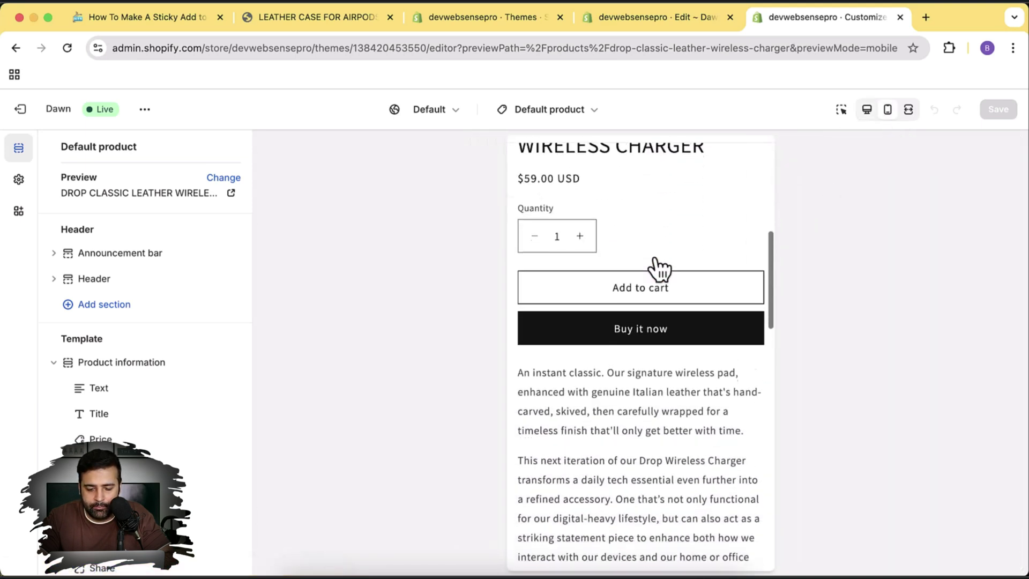
pyautogui.scroll(10, 659, 268)
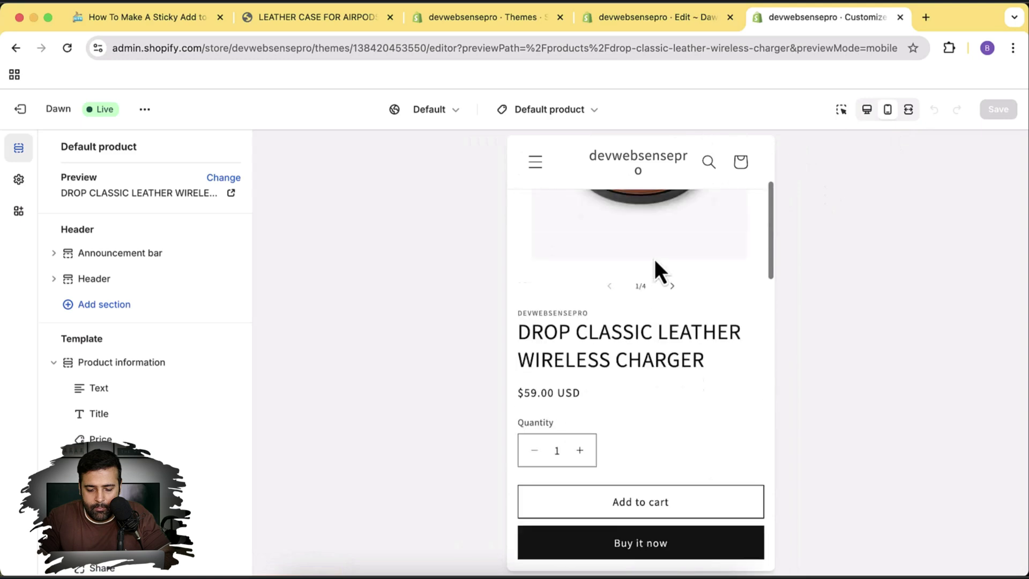
pyautogui.scroll(-6, 659, 268)
pyautogui.scroll(-4, 660, 268)
pyautogui.scroll(8, 659, 268)
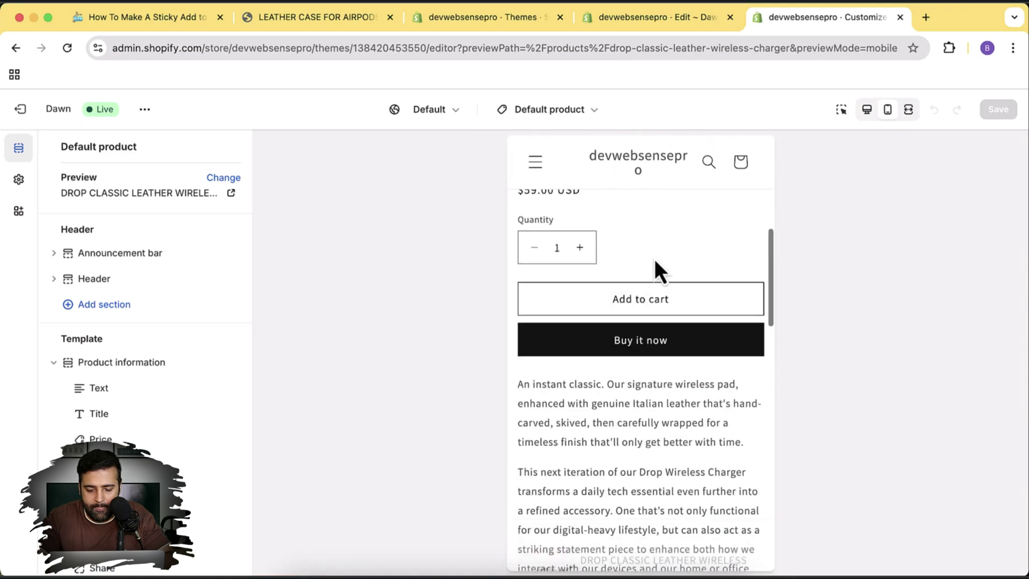
pyautogui.scroll(-4, 659, 268)
pyautogui.scroll(-8, 659, 270)
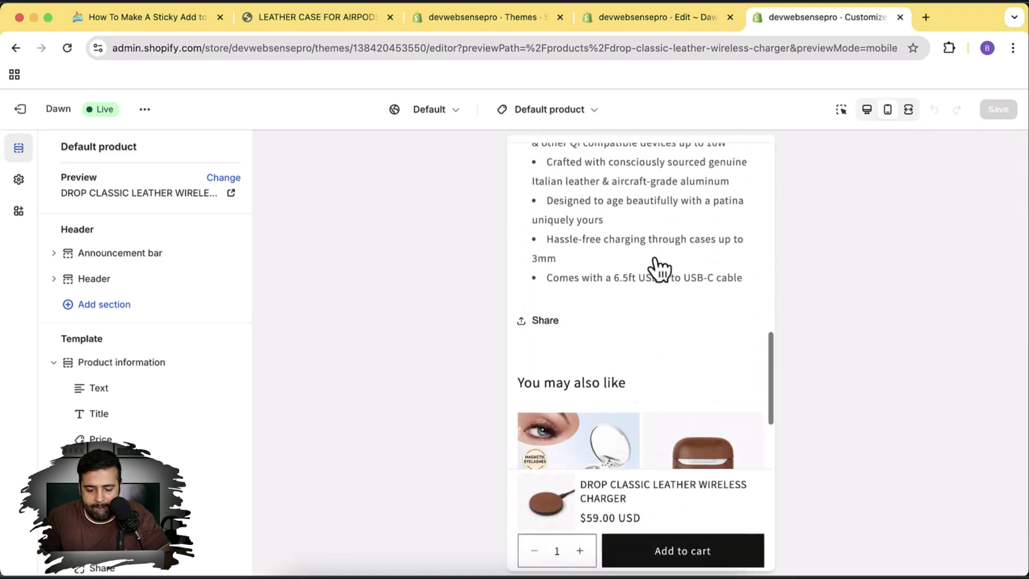
pyautogui.scroll(12, 660, 269)
pyautogui.scroll(-6, 659, 268)
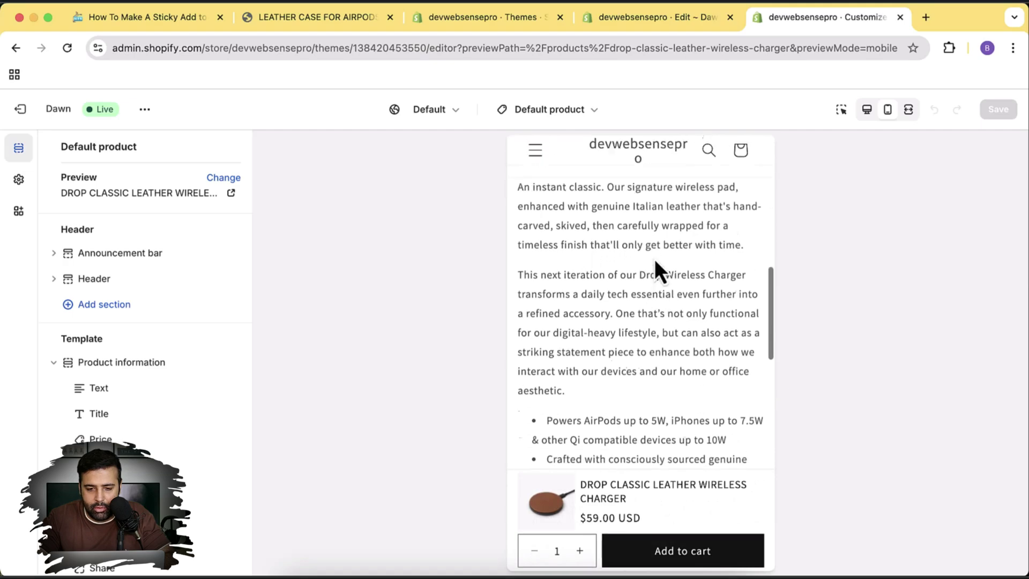
pyautogui.scroll(8, 655, 264)
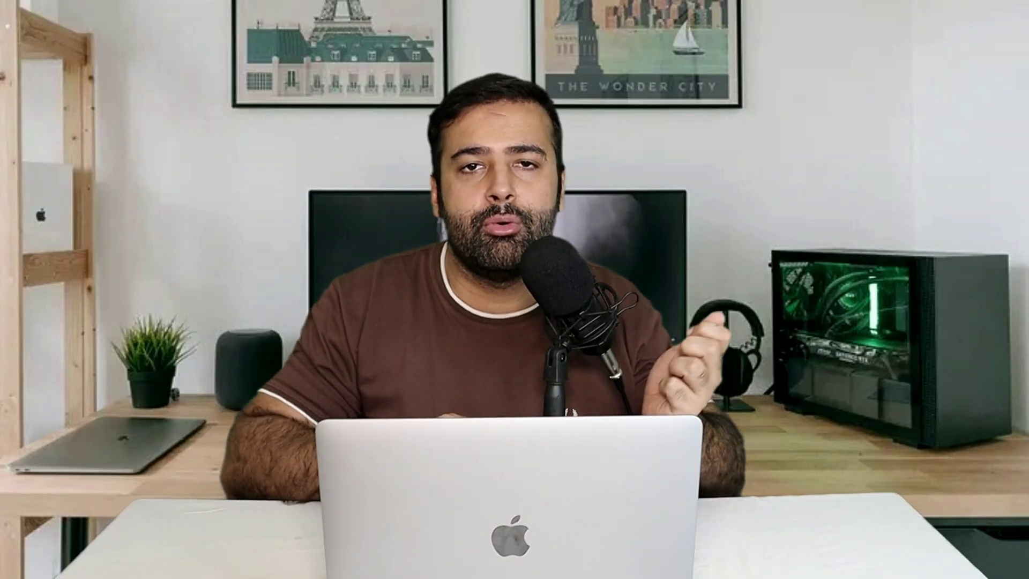